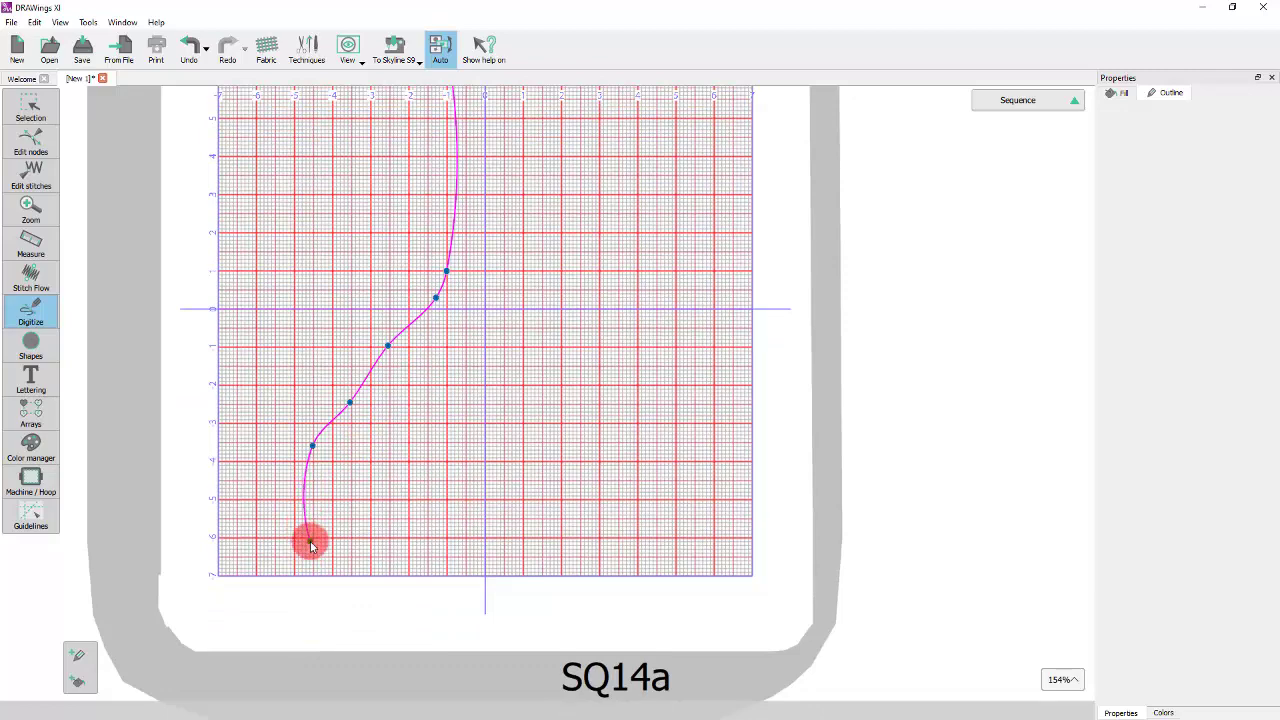
Digitize the rest of the stocking outline around the toe and sole, up the heel side to the grid's upper edge, and finish the curve.
{"action": "left_click", "coordinate": [348, 570]}
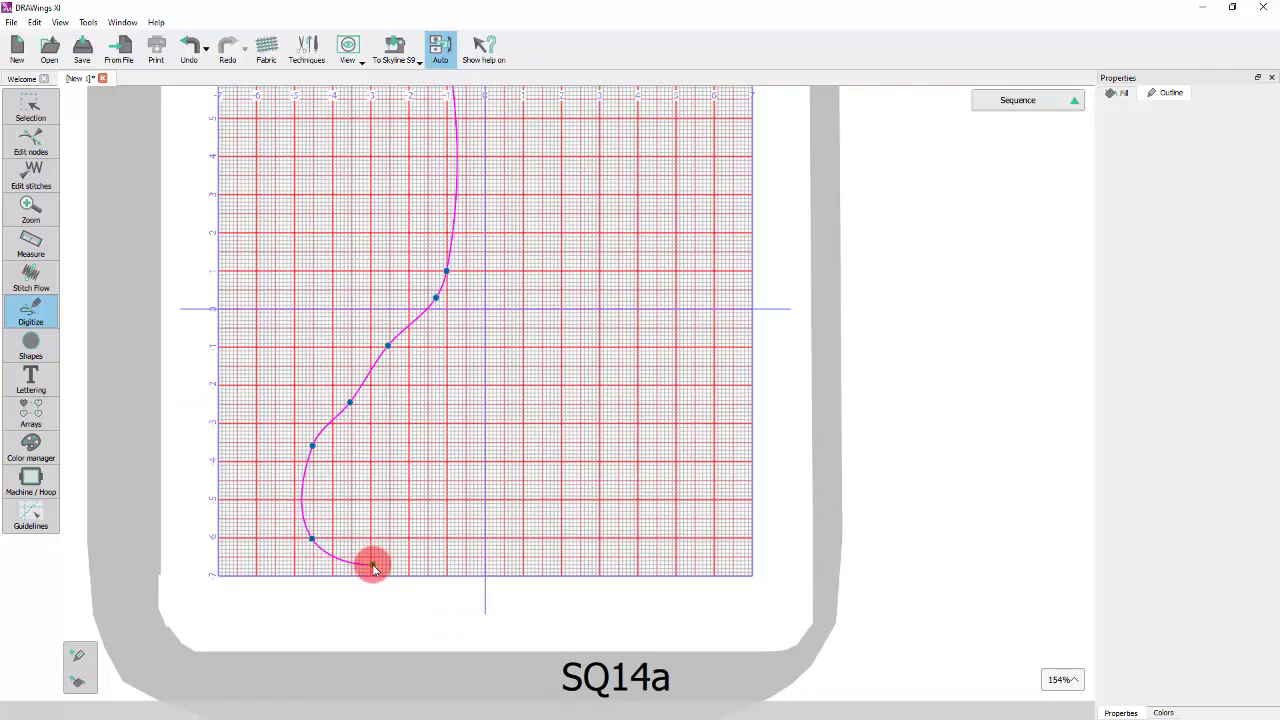
{"action": "left_click", "coordinate": [470, 547]}
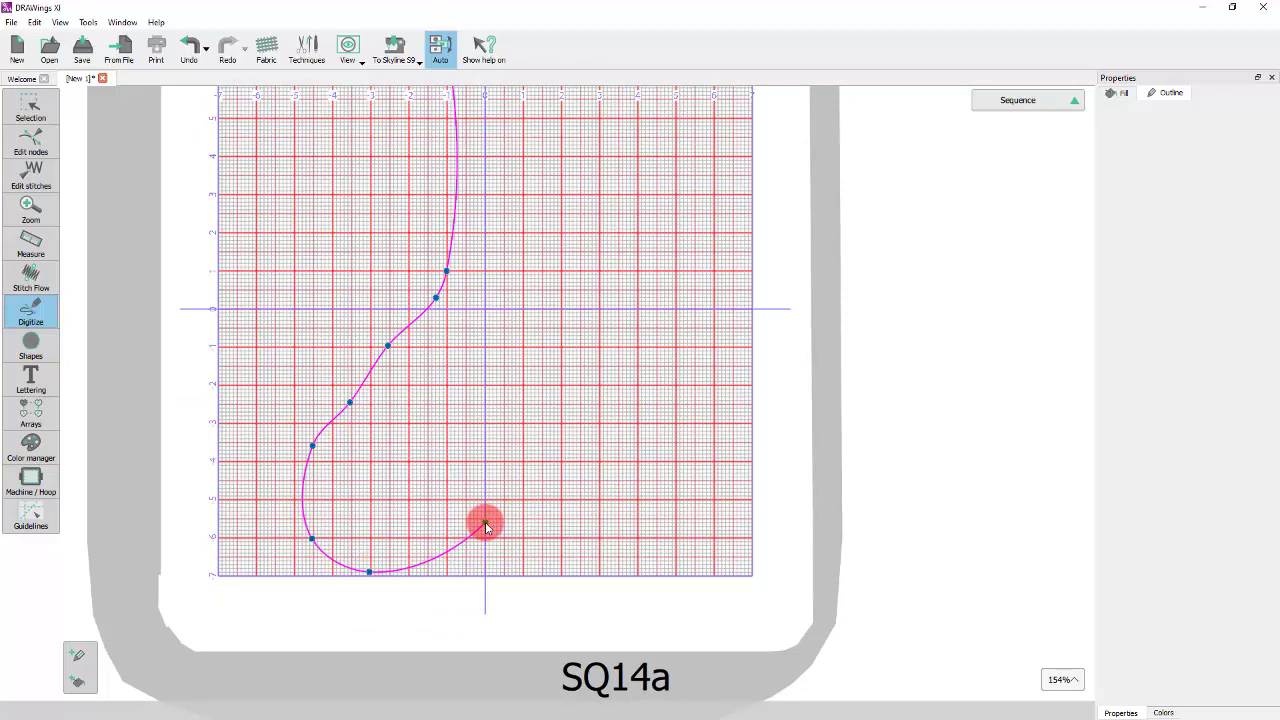
{"action": "left_click_drag", "start_coordinate": [485, 526], "coordinate": [531, 543]}
{"action": "left_click", "coordinate": [560, 522]}
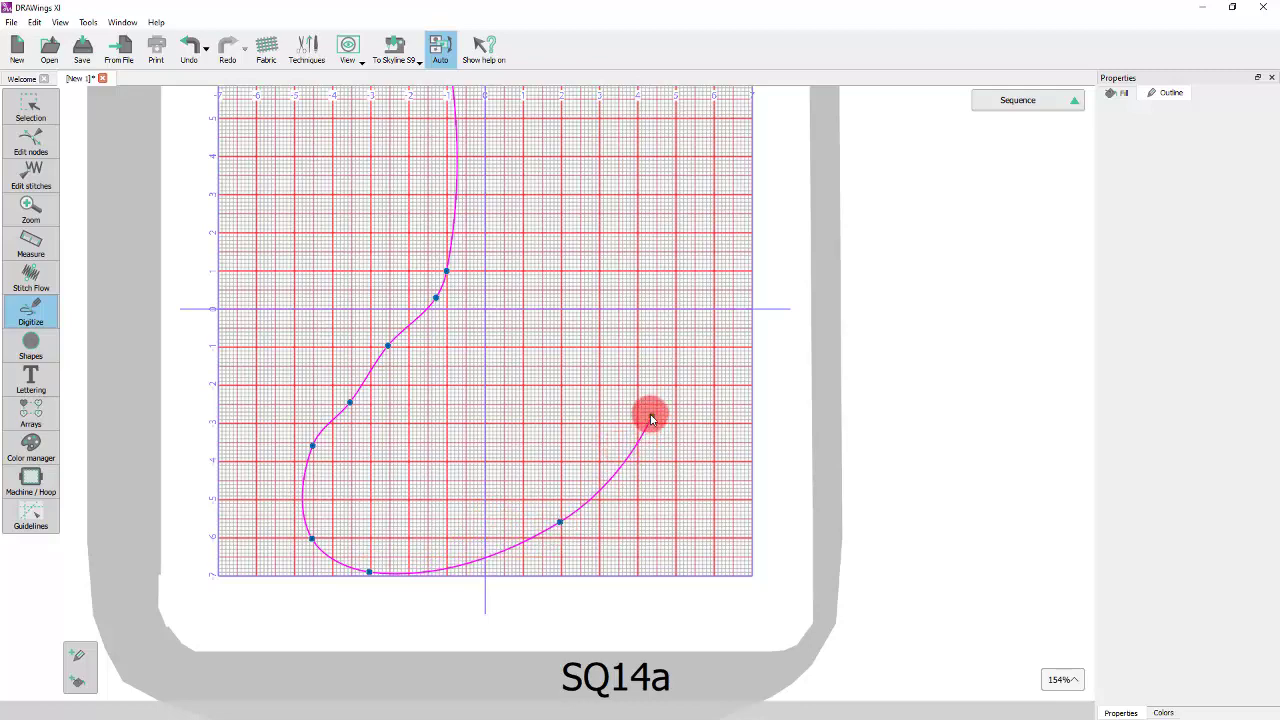
{"action": "left_click", "coordinate": [614, 412]}
{"action": "left_click_drag", "start_coordinate": [645, 408], "coordinate": [640, 113]}
{"action": "right_click", "coordinate": [639, 105]}
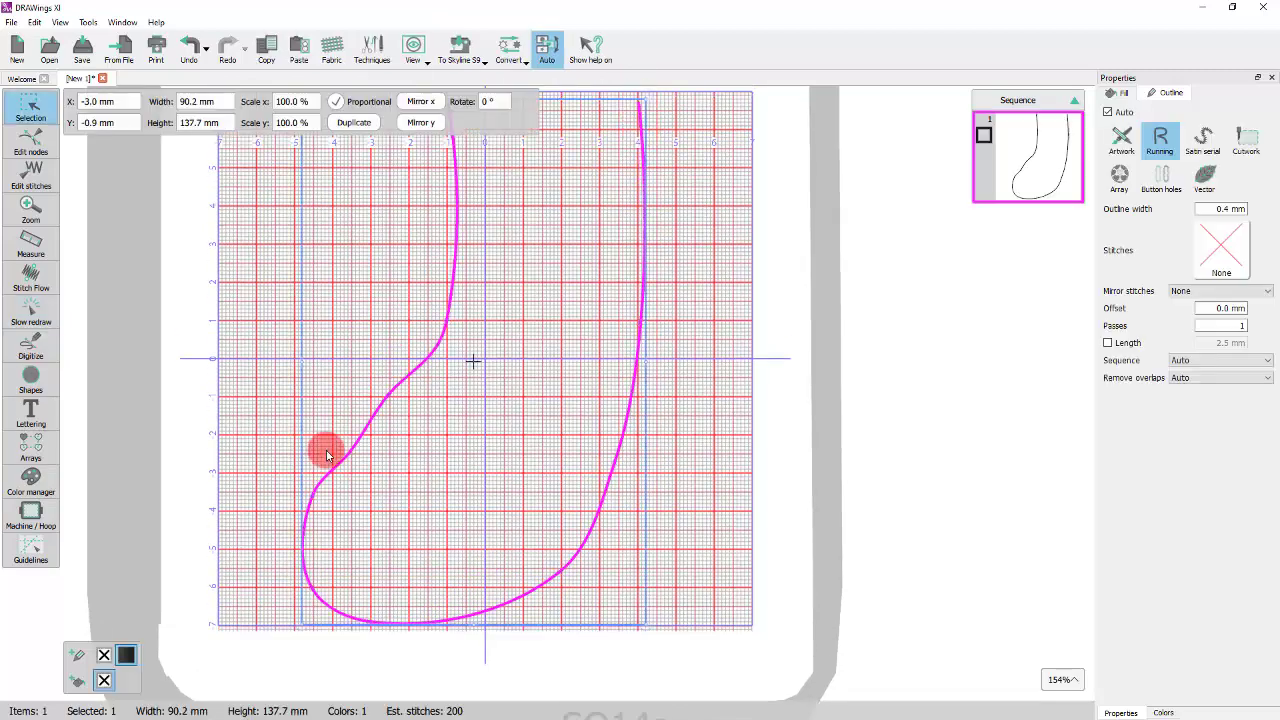
Edit the outline's nodes, moving the instep node slightly inward and the upper toe node slightly outward.
{"action": "left_click", "coordinate": [44, 138]}
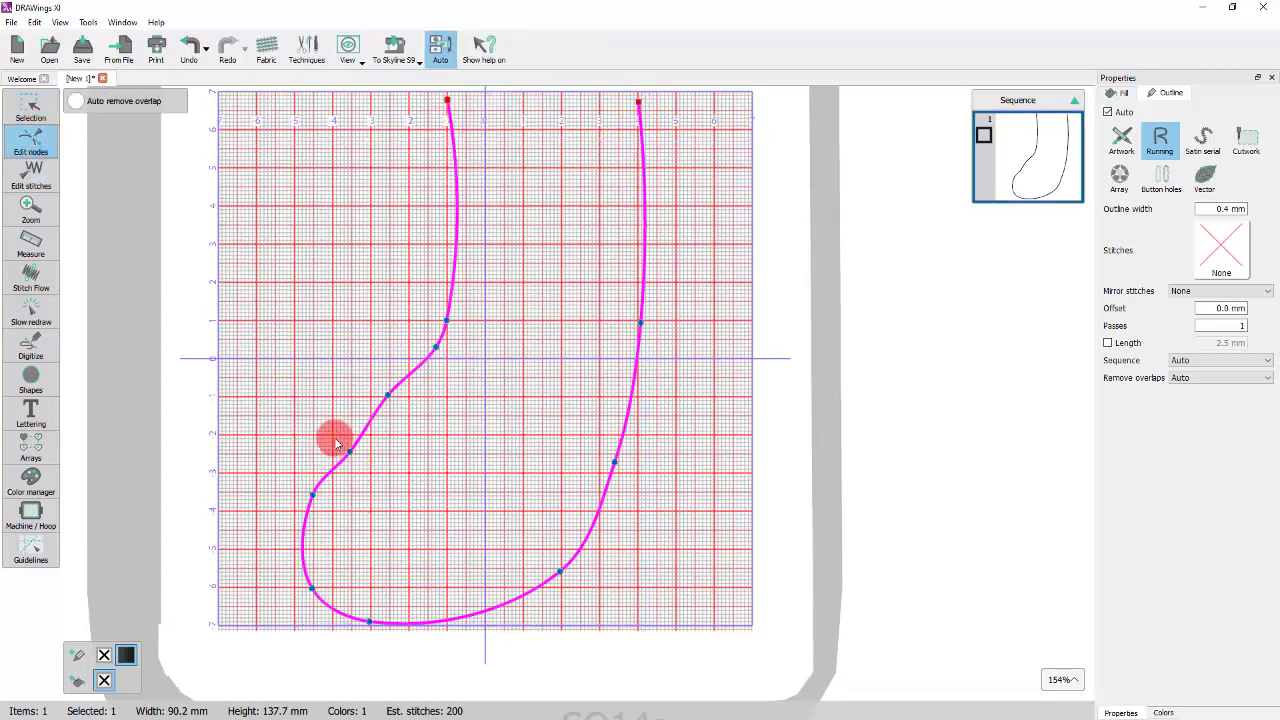
{"action": "left_click", "coordinate": [388, 395]}
{"action": "left_click_drag", "start_coordinate": [400, 404], "coordinate": [400, 404]}
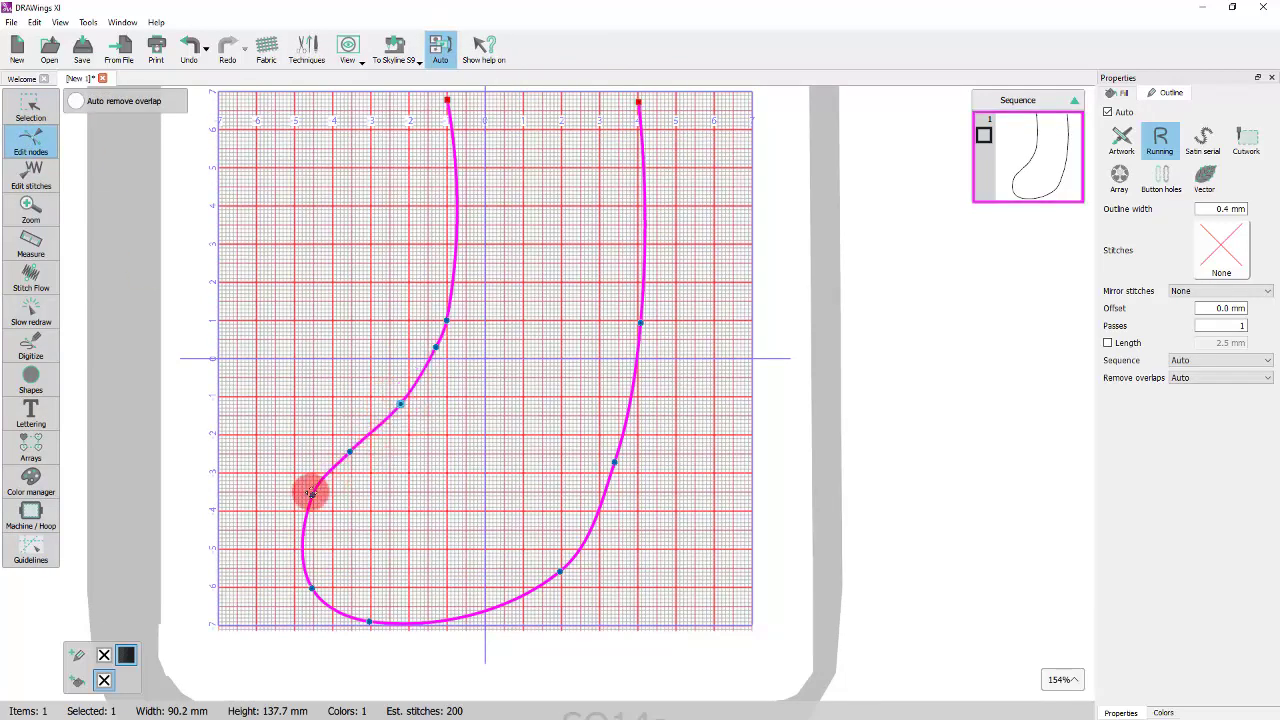
{"action": "left_click_drag", "start_coordinate": [303, 500], "coordinate": [300, 505]}
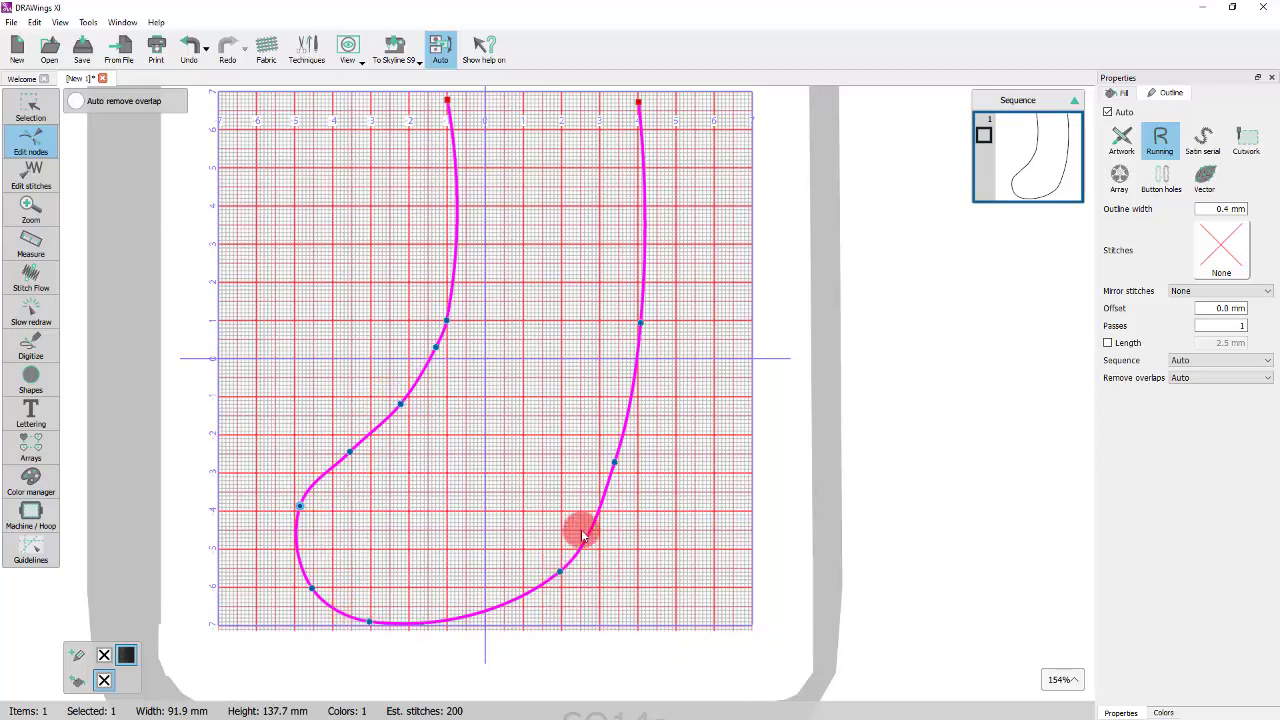
Convert the two long upper side segments of the stocking leg into straight lines.
{"action": "right_click", "coordinate": [643, 247]}
{"action": "left_click", "coordinate": [686, 334]}
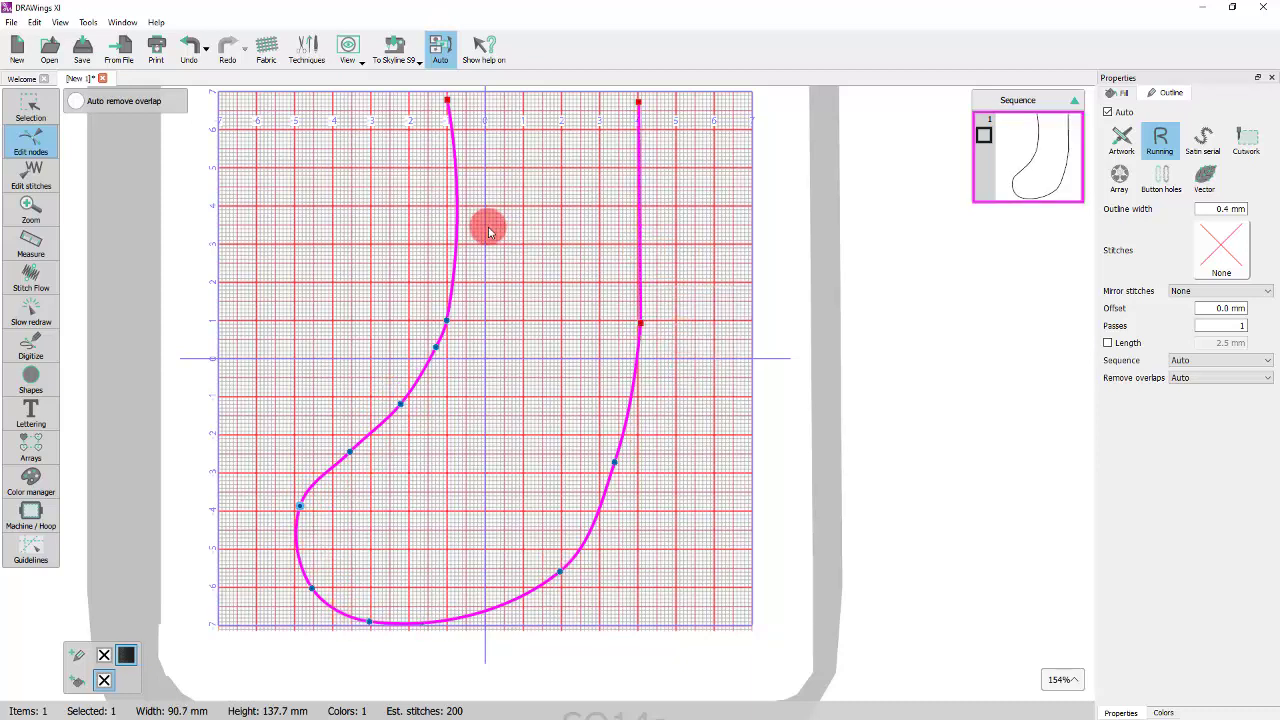
{"action": "right_click", "coordinate": [454, 238]}
{"action": "left_click", "coordinate": [497, 327]}
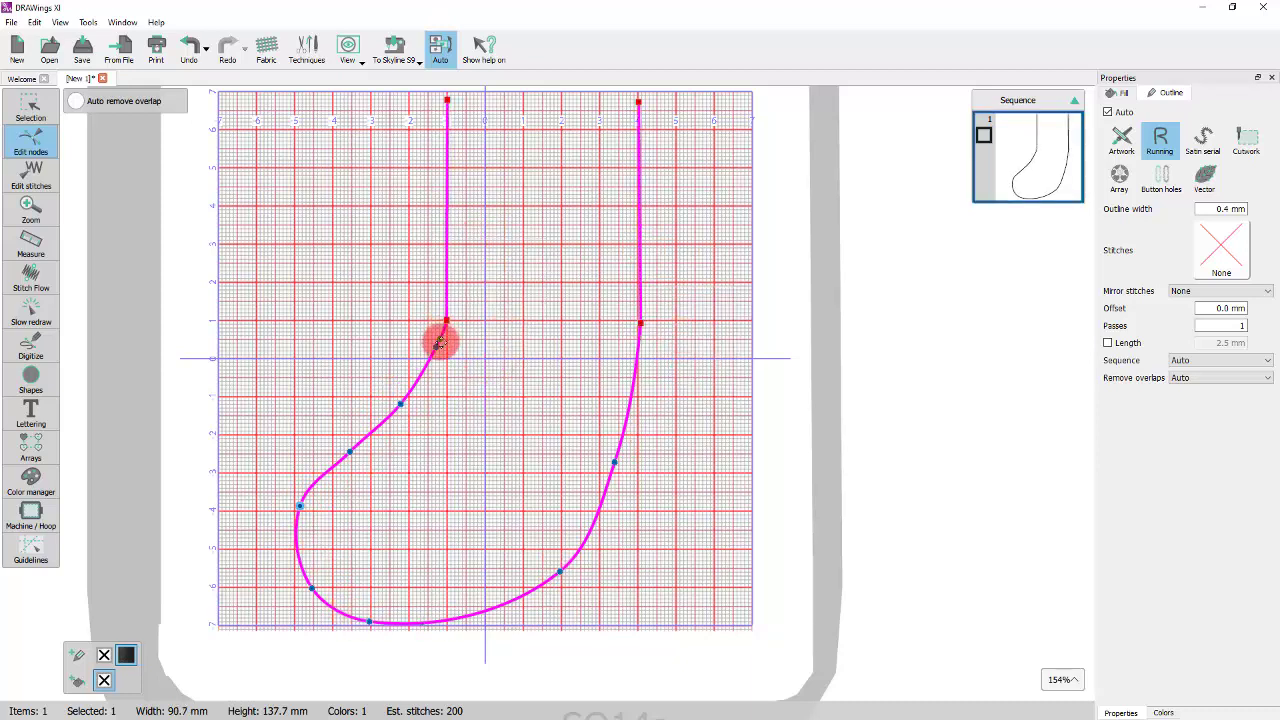
Delete the two nodes between the ankle corner and the toe, convert that segment to a line and bend it into a smooth instep curve.
{"action": "double_click", "coordinate": [401, 404]}
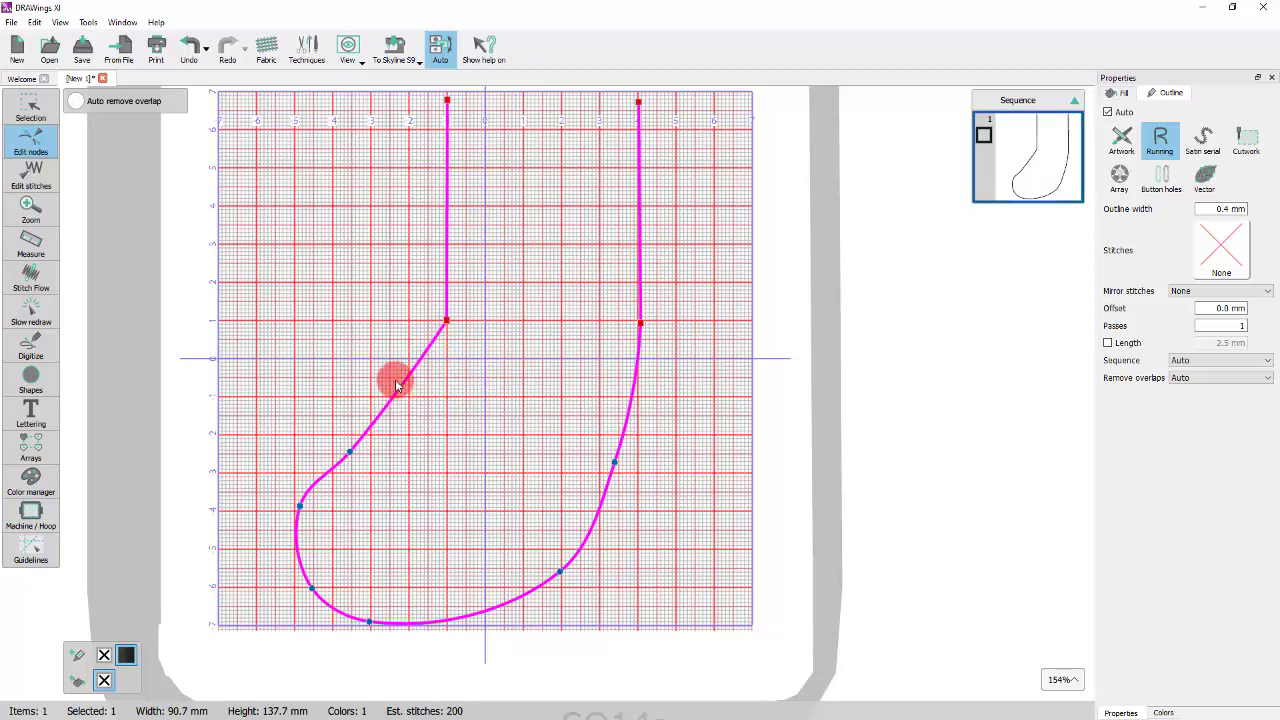
{"action": "right_click", "coordinate": [404, 385]}
{"action": "left_click", "coordinate": [438, 463]}
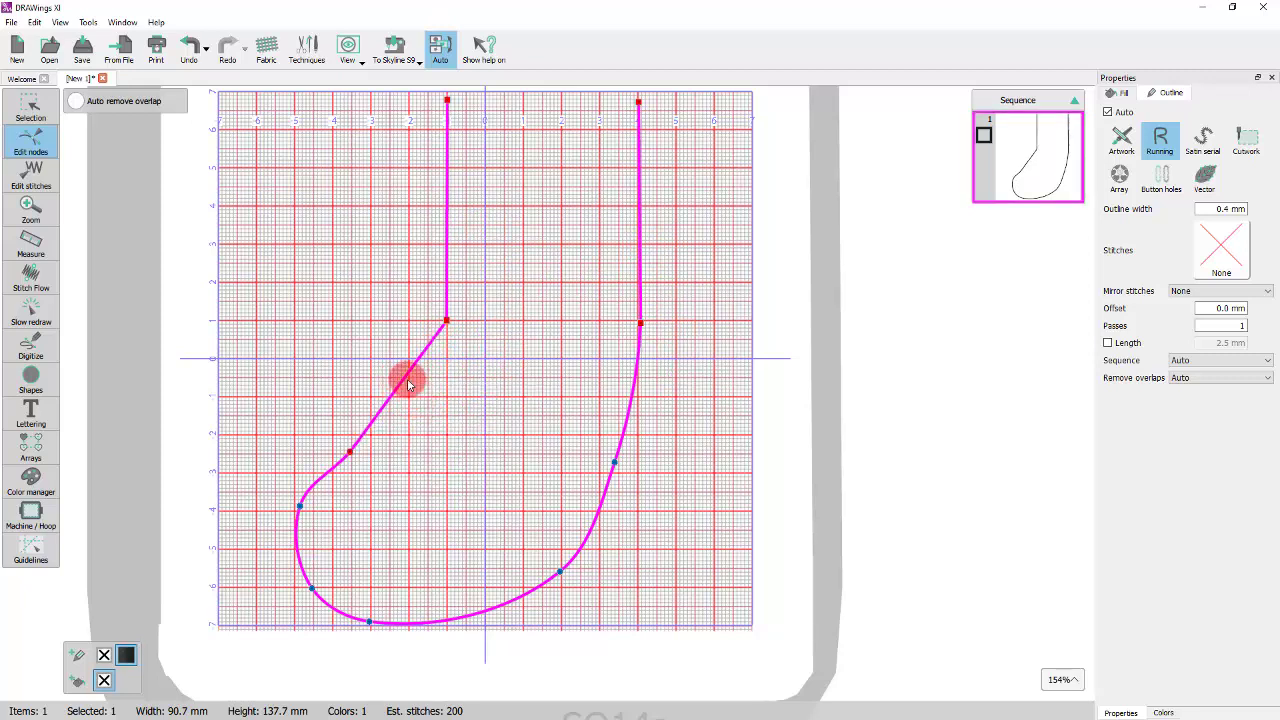
{"action": "left_click_drag", "start_coordinate": [404, 376], "coordinate": [420, 401]}
Smooth the heel curve by removing its middle node, finish node editing and deselect the outline.
{"action": "left_click_drag", "start_coordinate": [615, 462], "coordinate": [627, 478]}
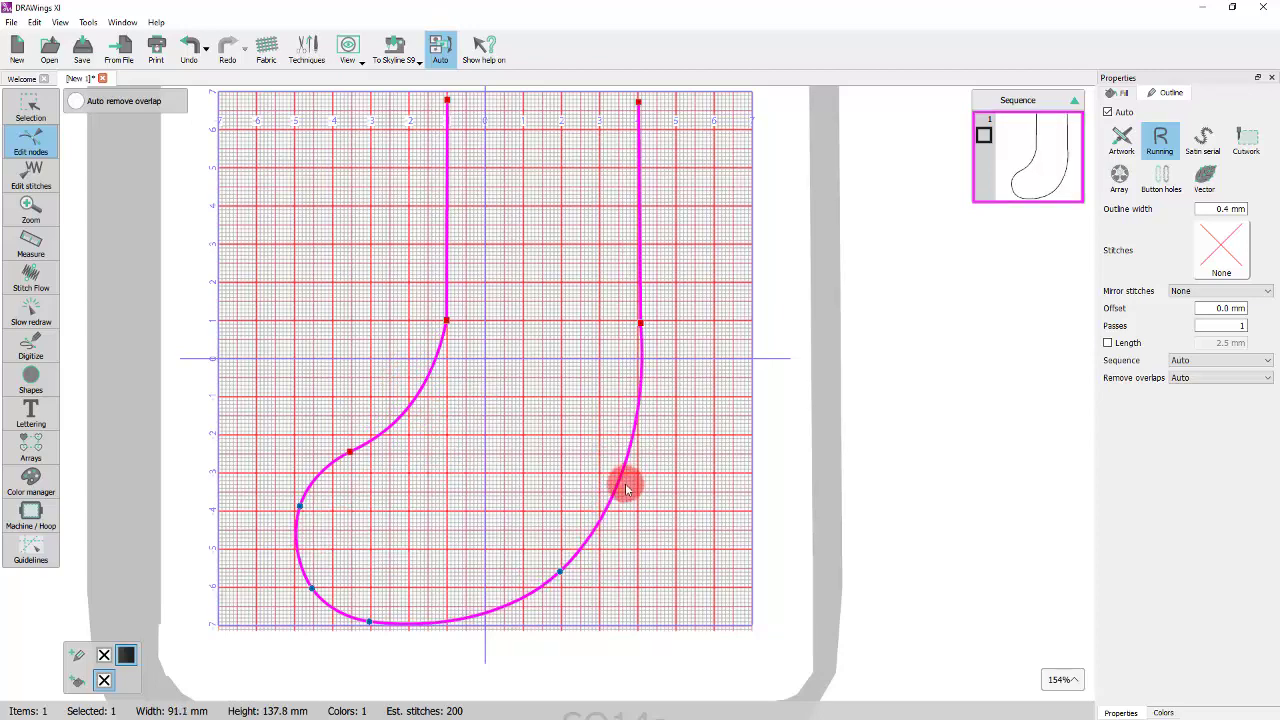
{"action": "left_click", "coordinate": [36, 112]}
{"action": "scroll", "coordinate": [388, 437], "scroll_direction": "down", "scroll_amount": 1}
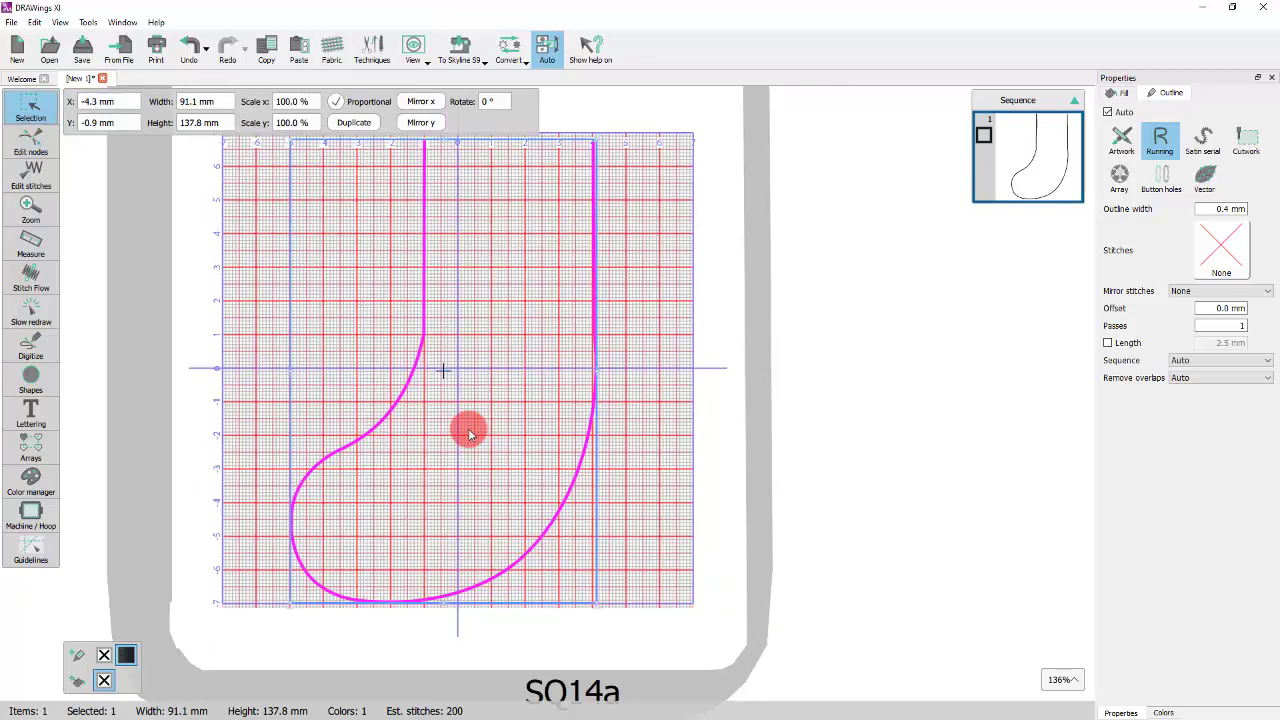
{"action": "left_click", "coordinate": [649, 533]}
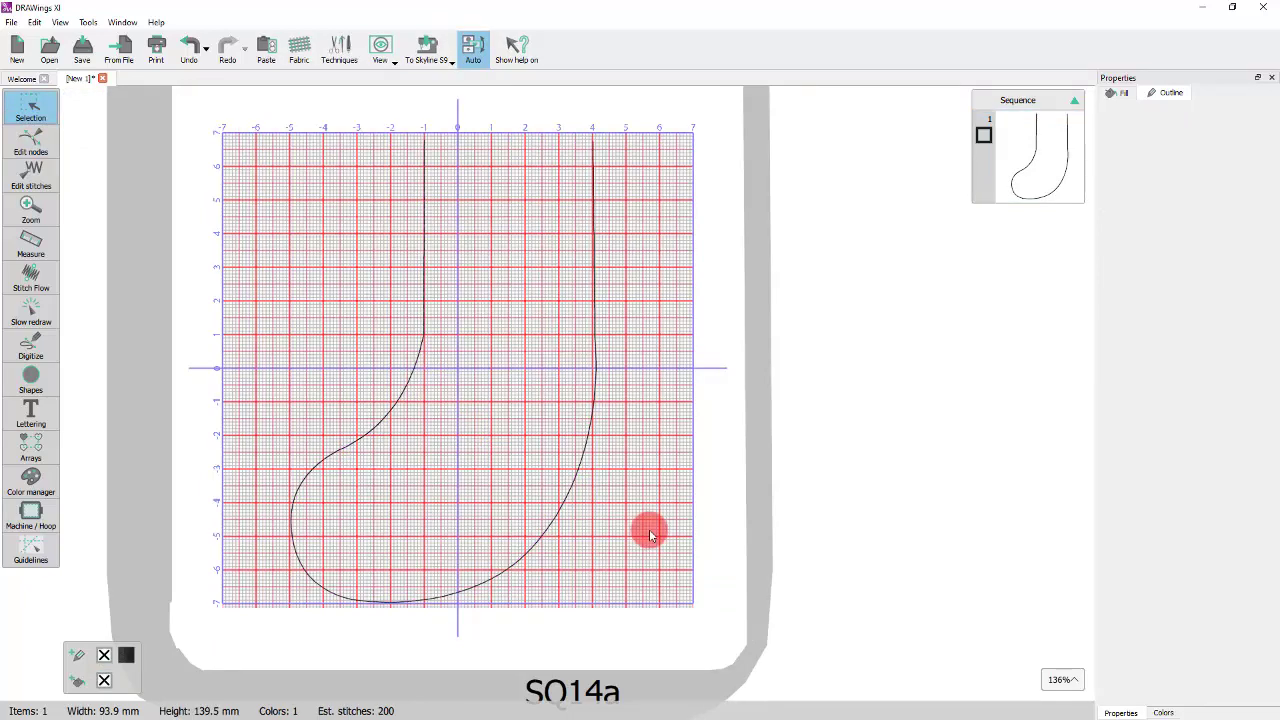
Set the stocking outline's running stitch pattern to Double.
{"action": "left_click", "coordinate": [596, 408]}
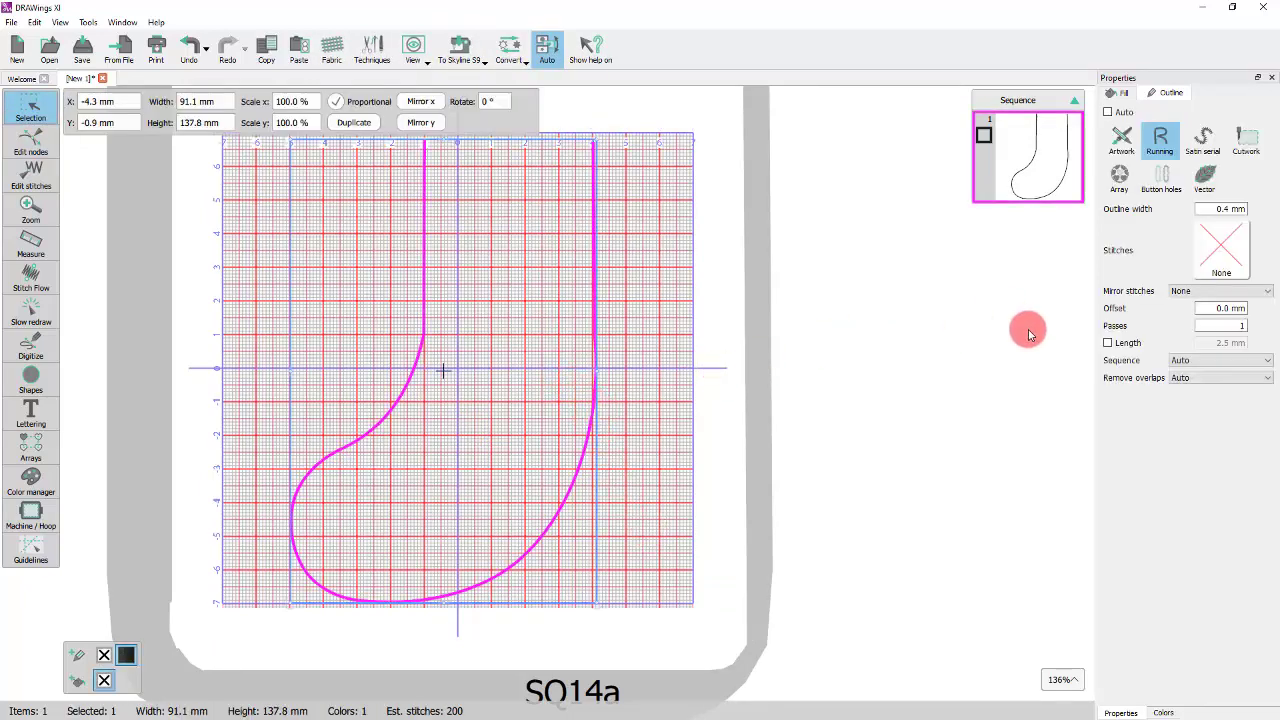
{"action": "left_click", "coordinate": [1228, 250]}
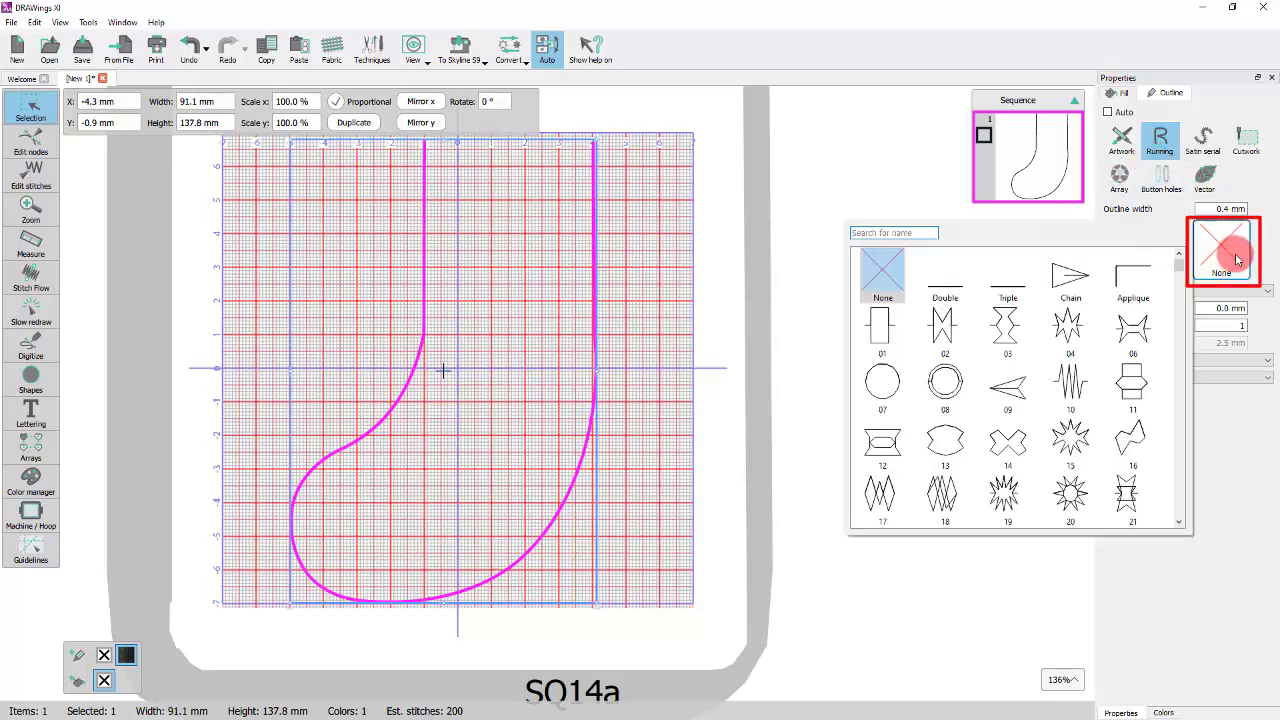
{"action": "left_click", "coordinate": [952, 282]}
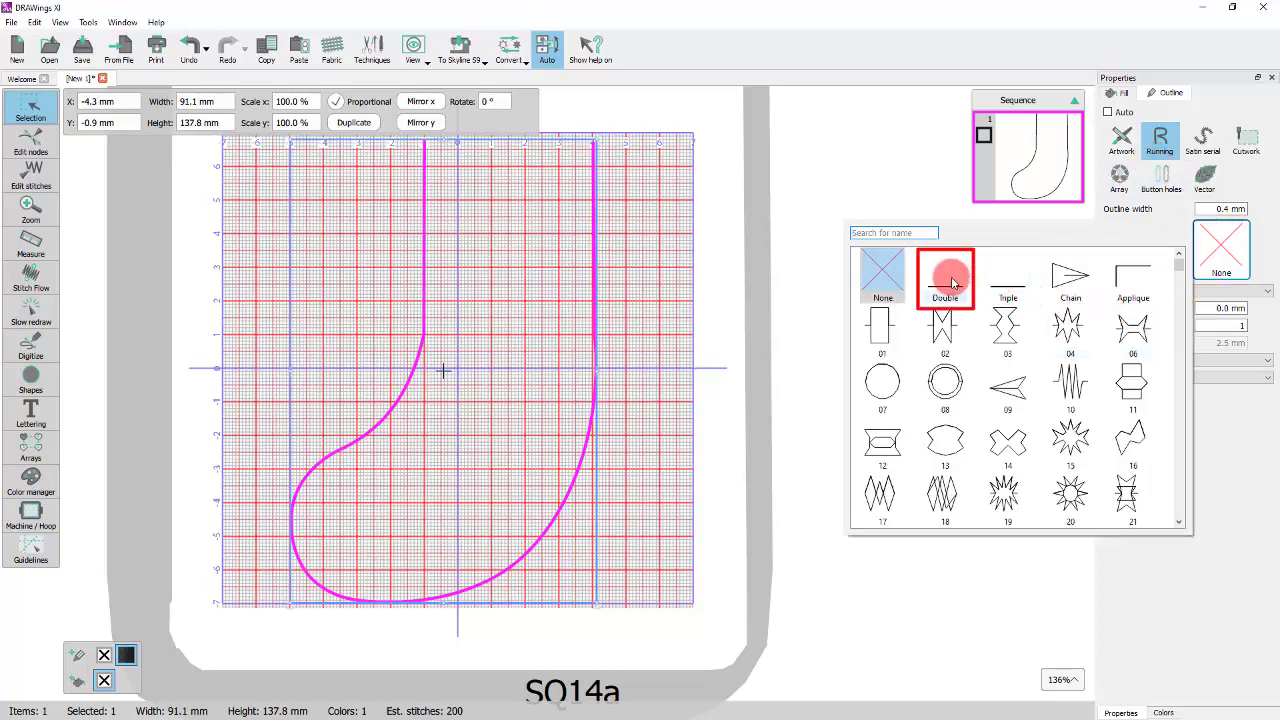
{"action": "left_click", "coordinate": [471, 429]}
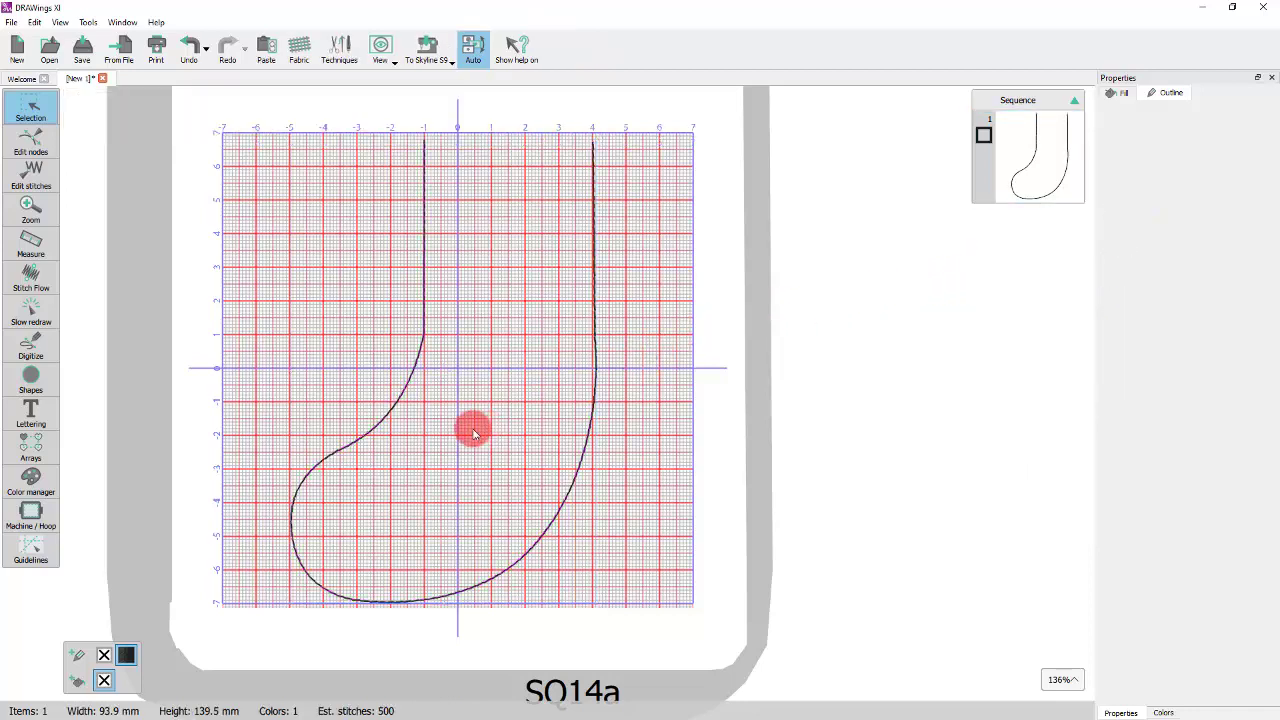
Insert the text "1" as lettering inside the stocking leg.
{"action": "left_click", "coordinate": [35, 423]}
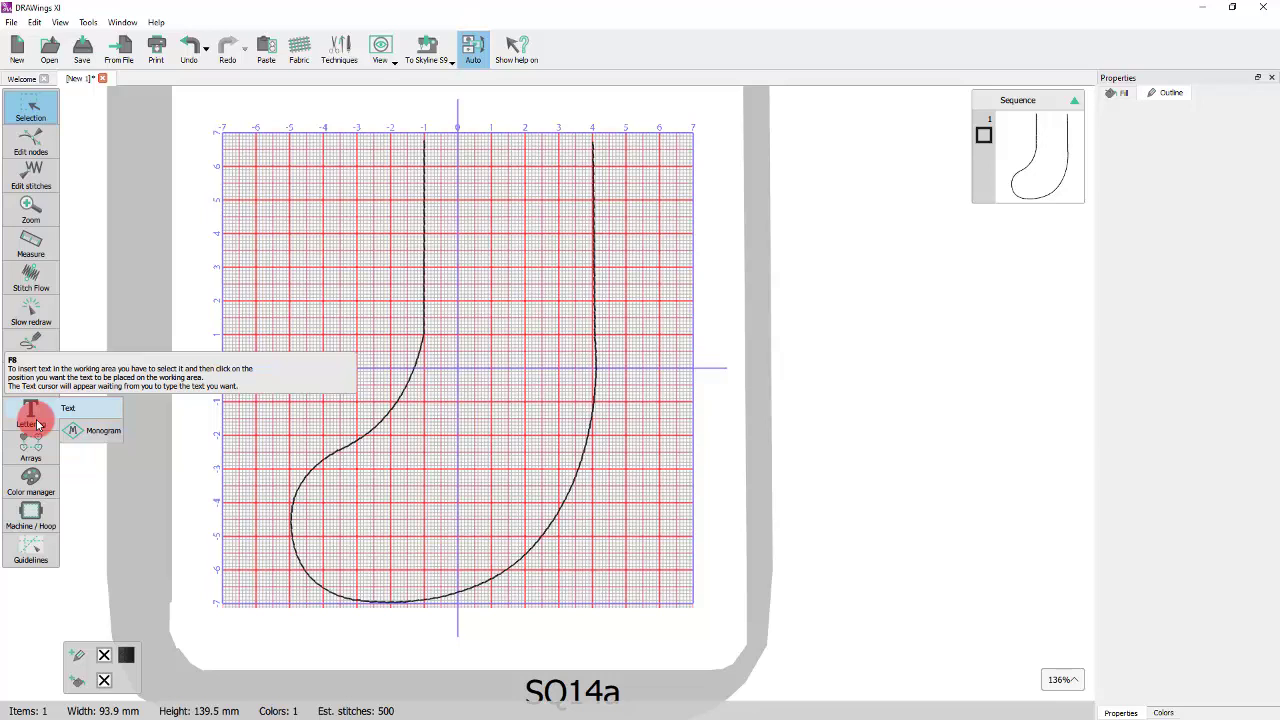
{"action": "left_click", "coordinate": [37, 424]}
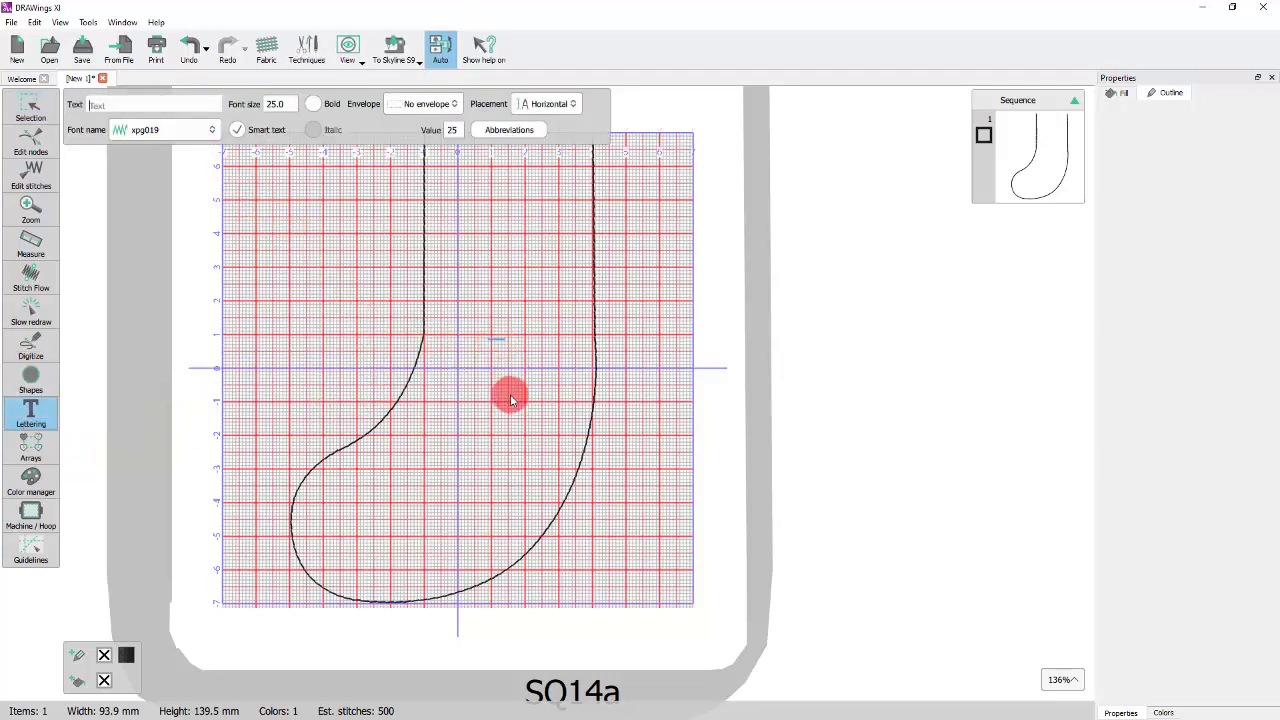
{"action": "left_click", "coordinate": [186, 128]}
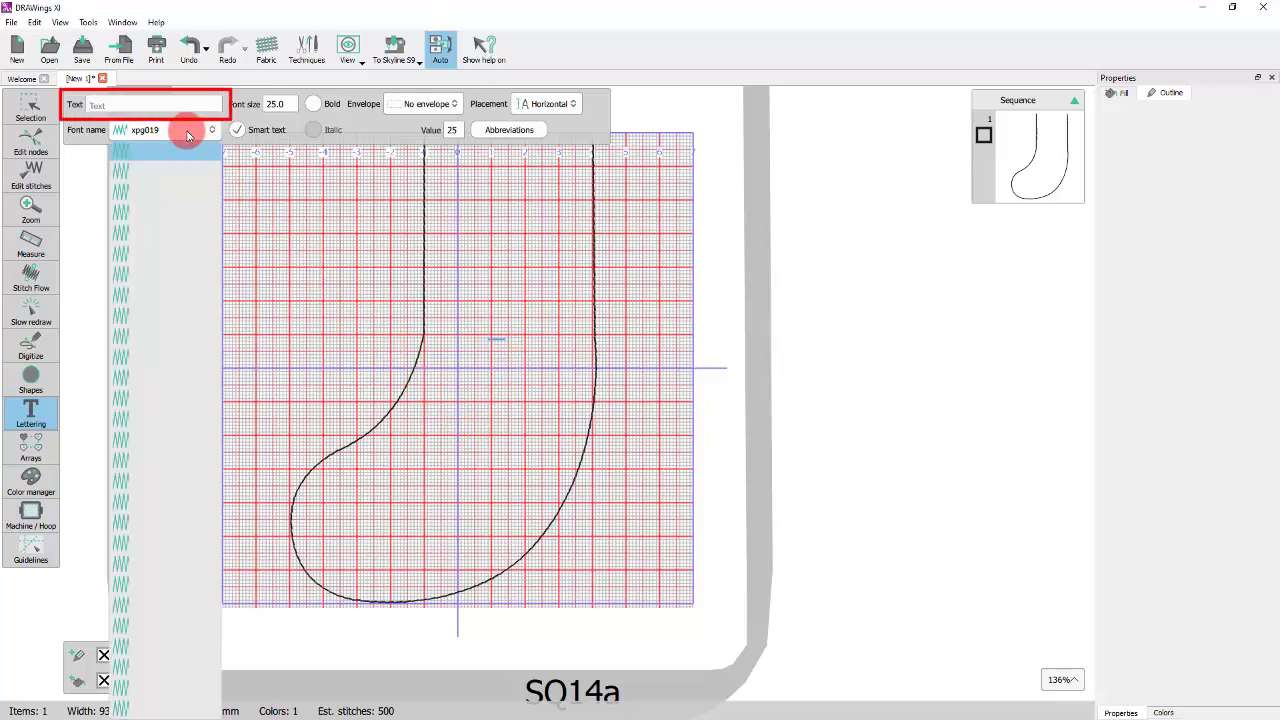
{"action": "left_click", "coordinate": [167, 105]}
{"action": "type", "text": "1"}
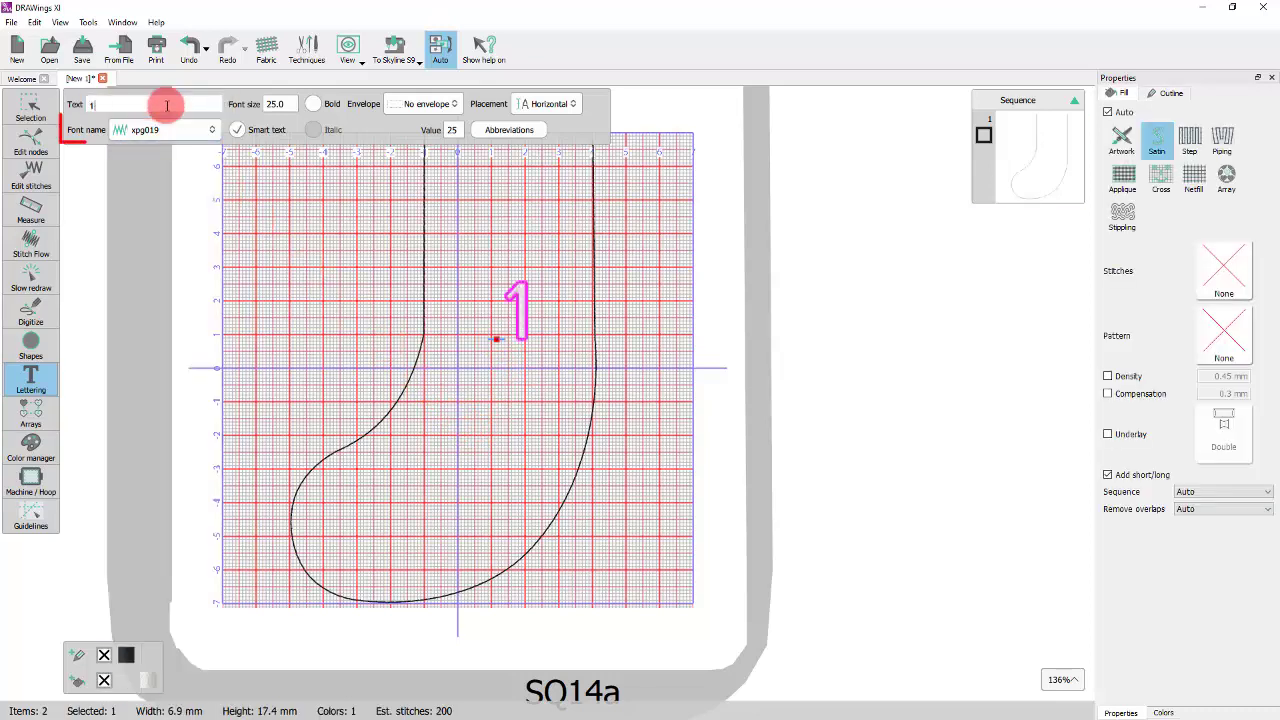
Set the number's font to xpg024 and its font size to 50.
{"action": "left_click", "coordinate": [168, 127]}
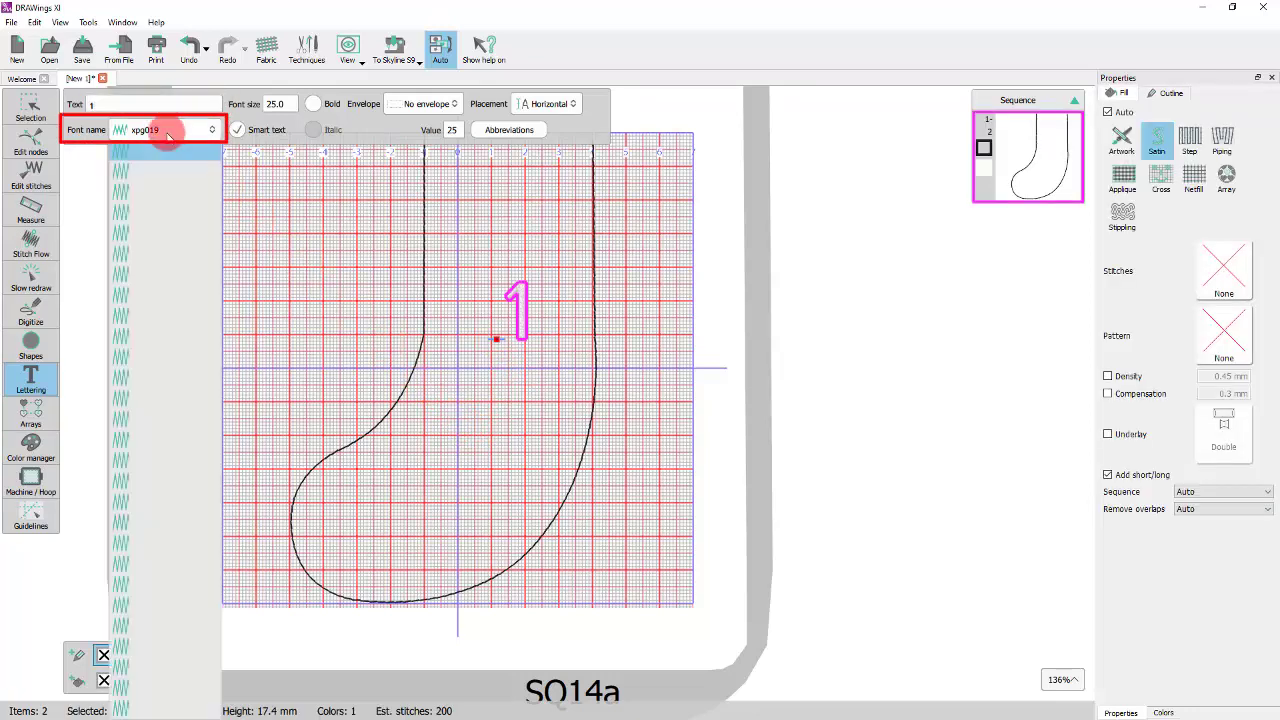
{"action": "left_click", "coordinate": [186, 259]}
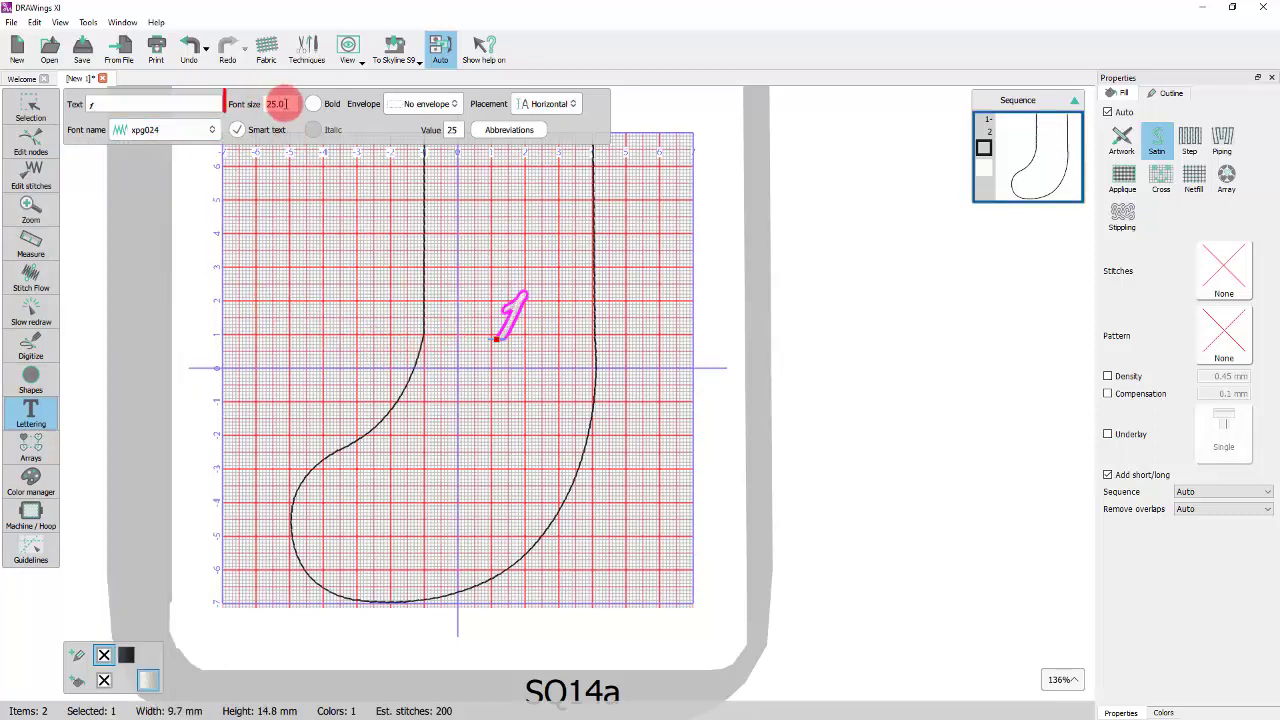
{"action": "left_click_drag", "start_coordinate": [280, 103], "coordinate": [220, 106]}
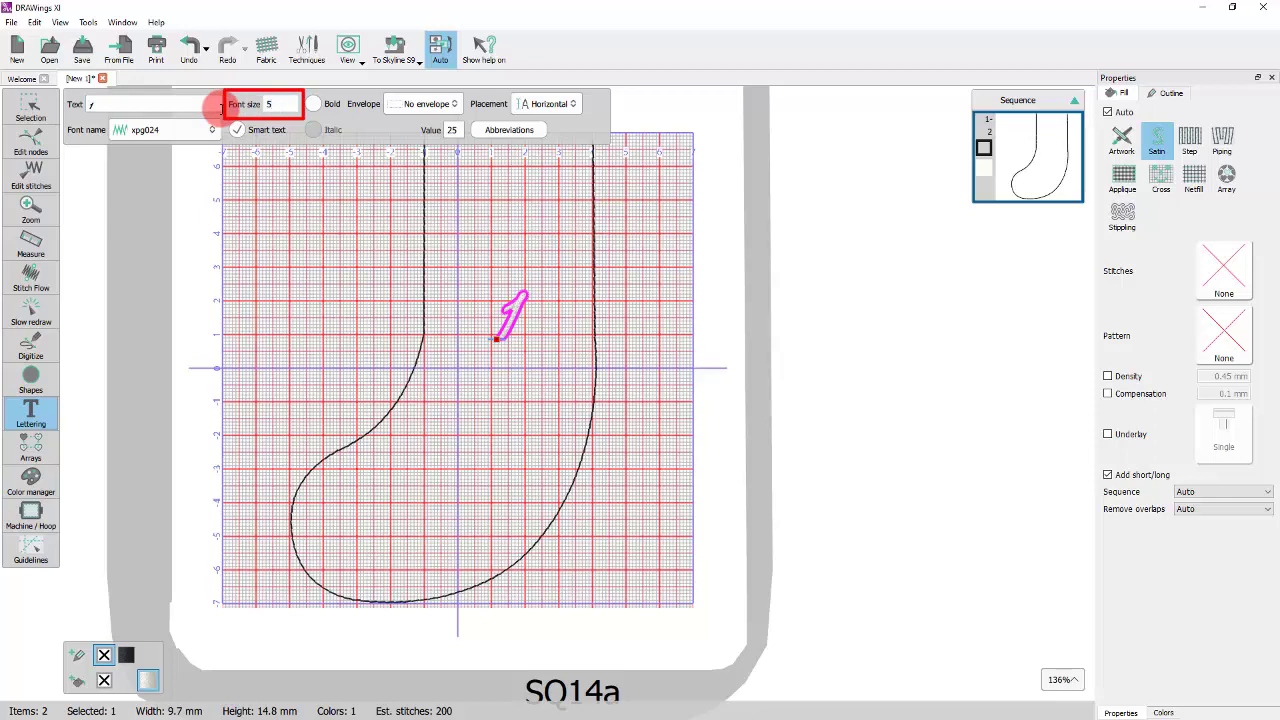
{"action": "key", "text": "Return"}
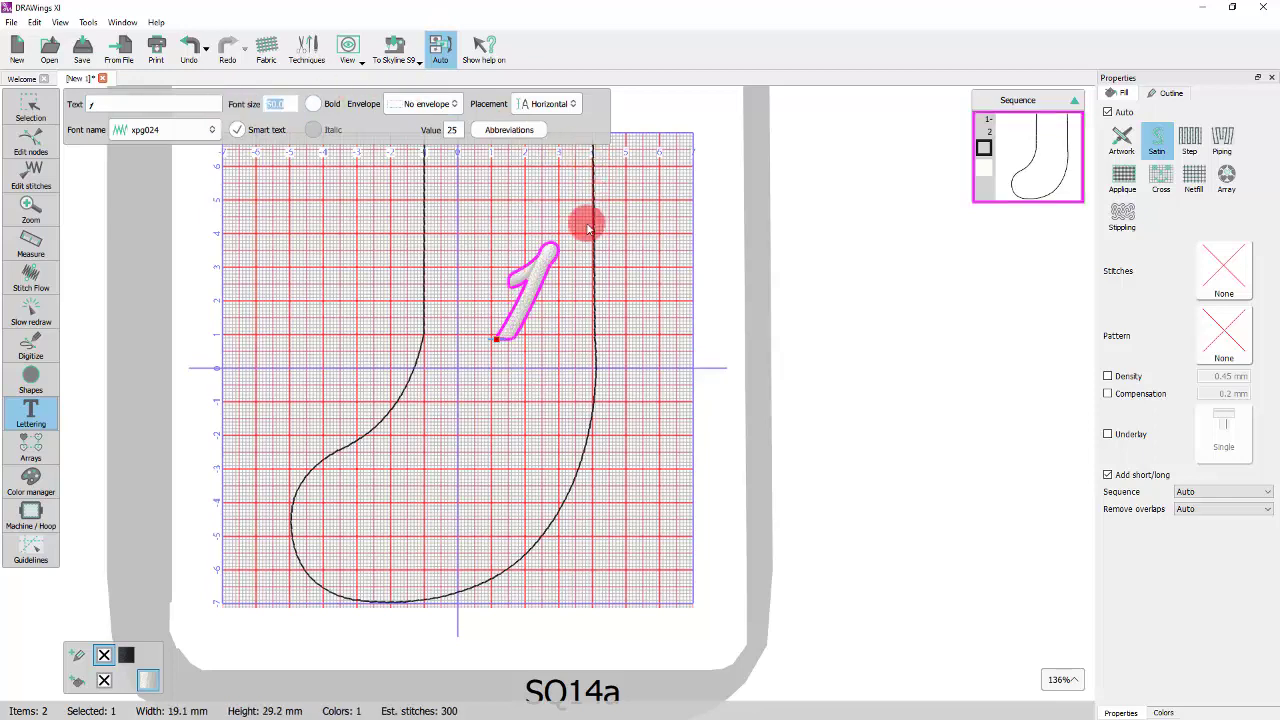
Move the number 1 toward the middle of the stocking leg, to about X 12.8 mm, Y 25.2 mm.
{"action": "left_click", "coordinate": [32, 108]}
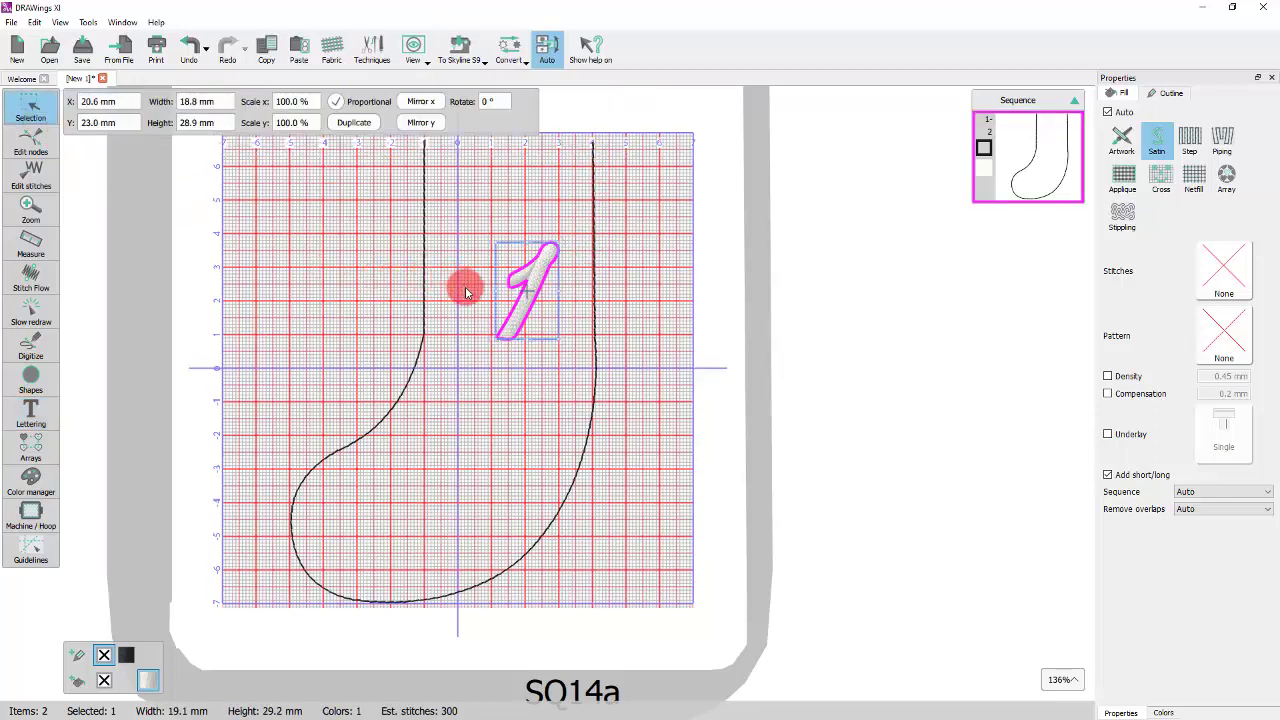
{"action": "left_click_drag", "start_coordinate": [516, 314], "coordinate": [489, 309]}
{"action": "left_click", "coordinate": [523, 421]}
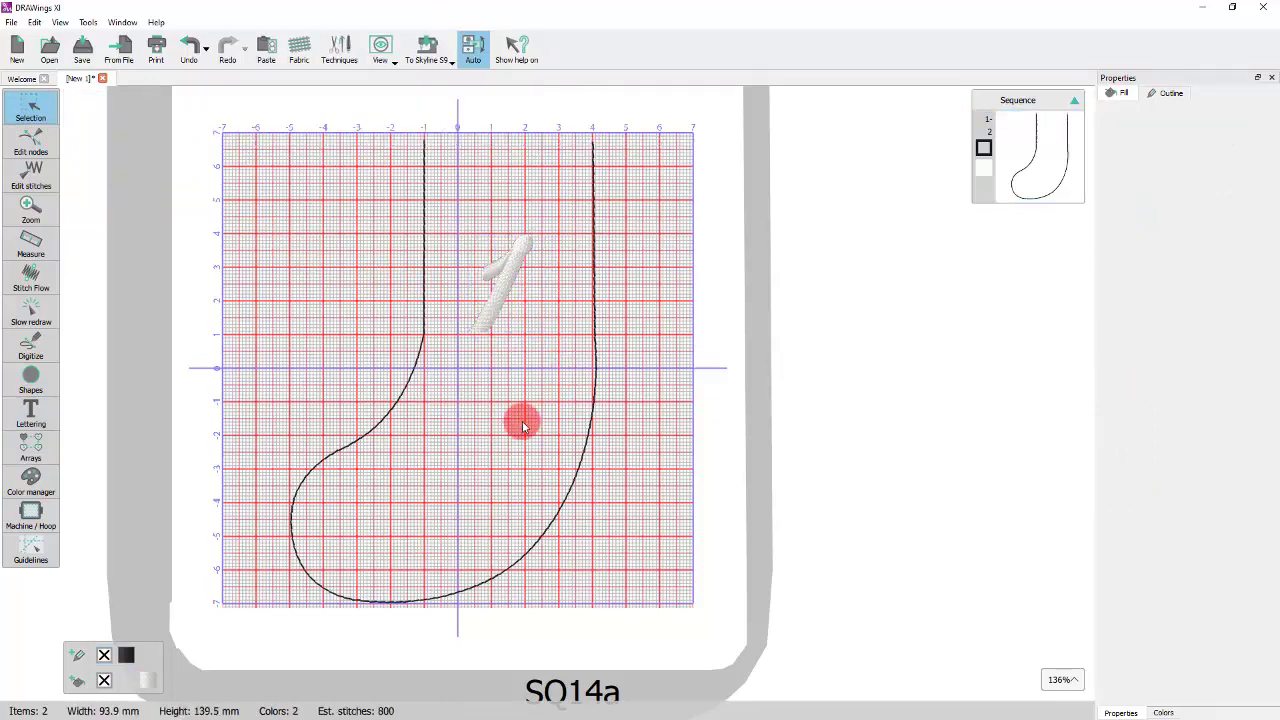
Fill the number 1 with B1439 Green/Gold from the COATS SYLKO thread palette.
{"action": "left_click", "coordinate": [497, 298]}
{"action": "left_click", "coordinate": [1160, 712]}
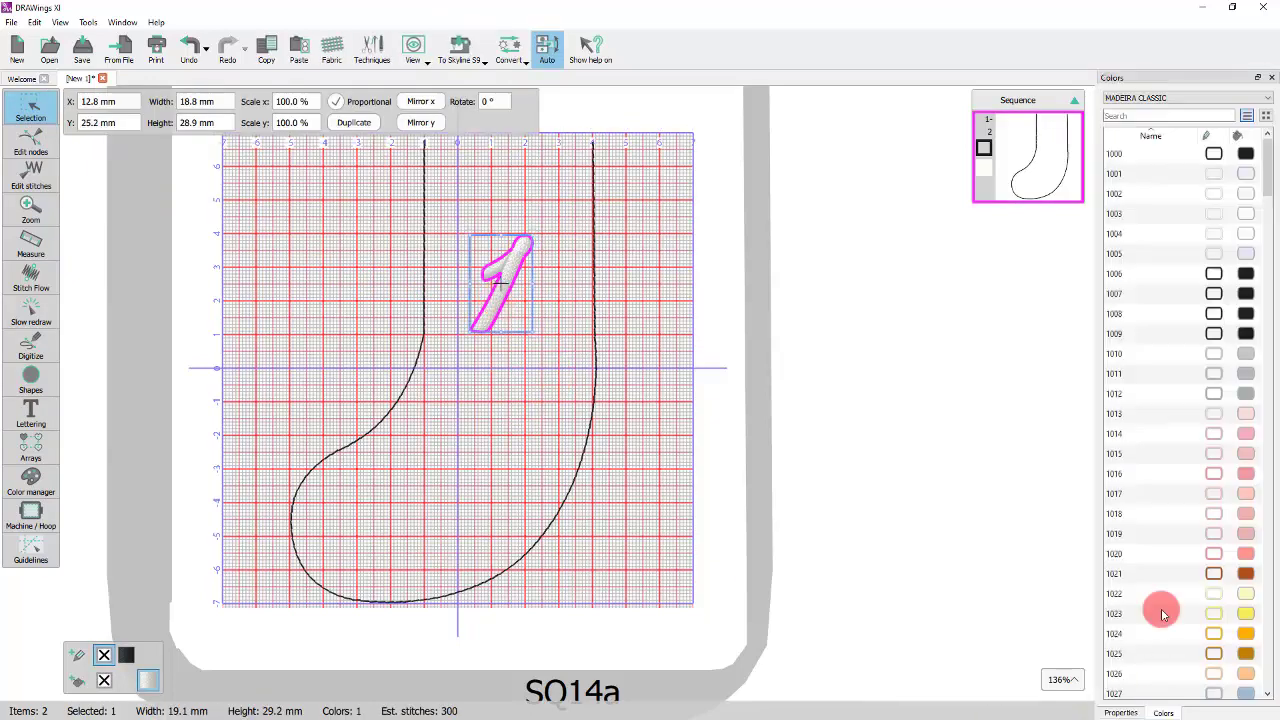
{"action": "left_click", "coordinate": [1164, 98]}
{"action": "scroll", "coordinate": [1145, 150], "scroll_direction": "up", "scroll_amount": 5}
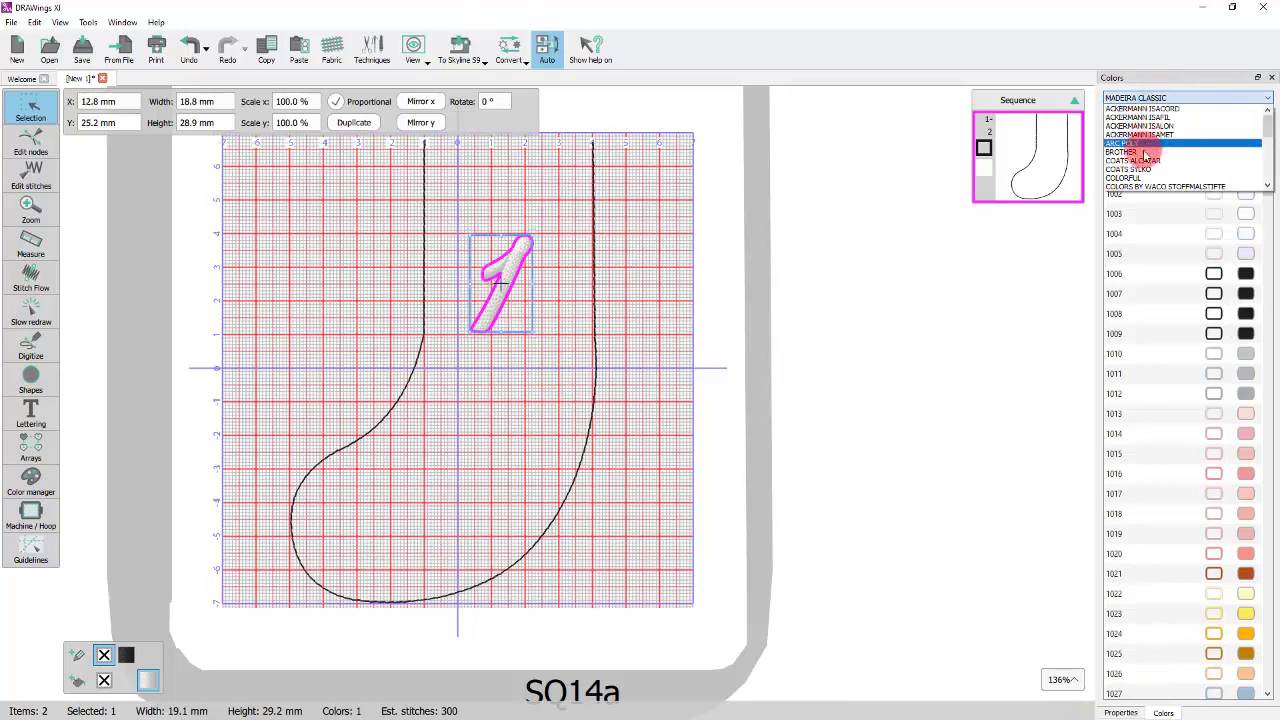
{"action": "left_click", "coordinate": [1140, 169]}
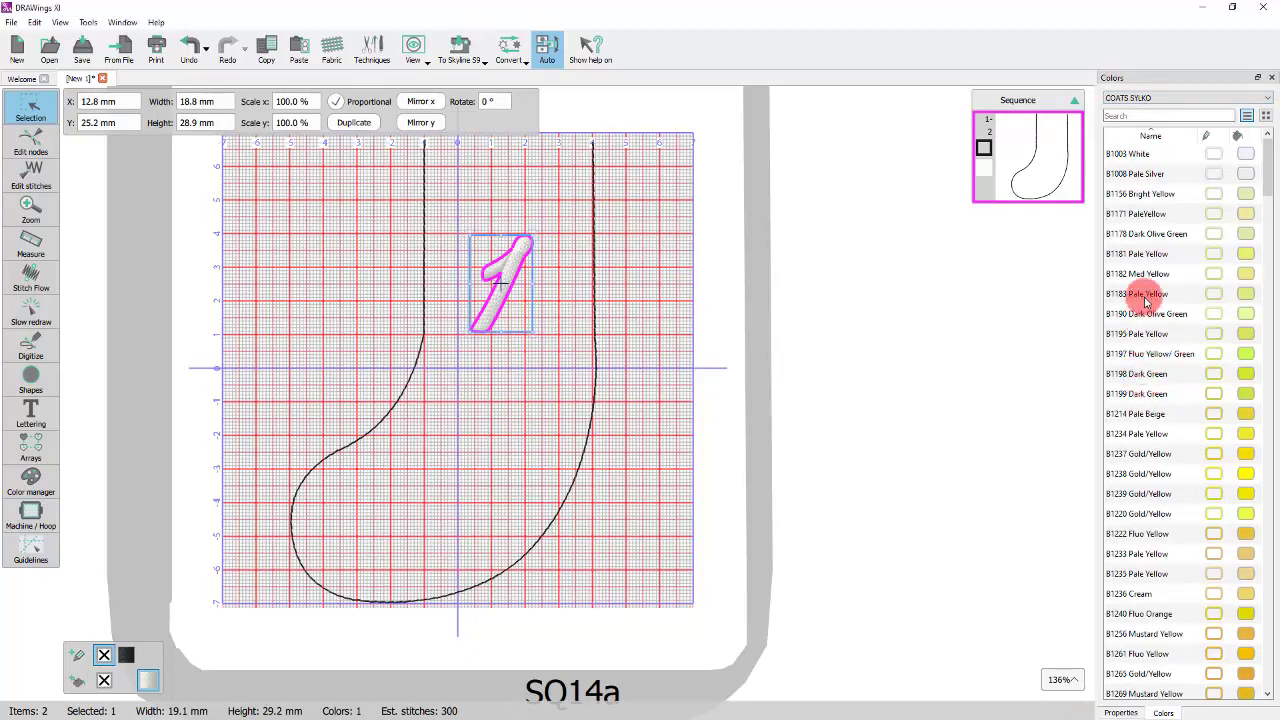
{"action": "scroll", "coordinate": [1181, 393], "scroll_direction": "down", "scroll_amount": 12}
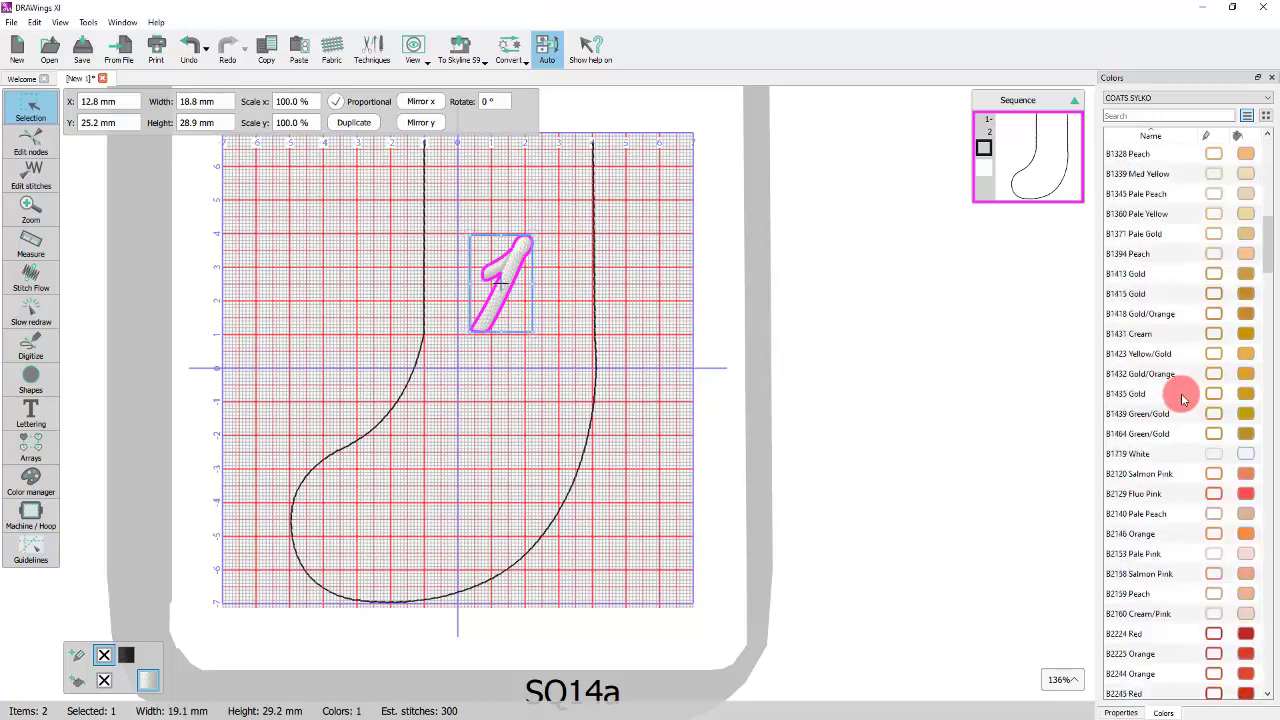
{"action": "scroll", "coordinate": [1181, 393], "scroll_direction": "down", "scroll_amount": 2}
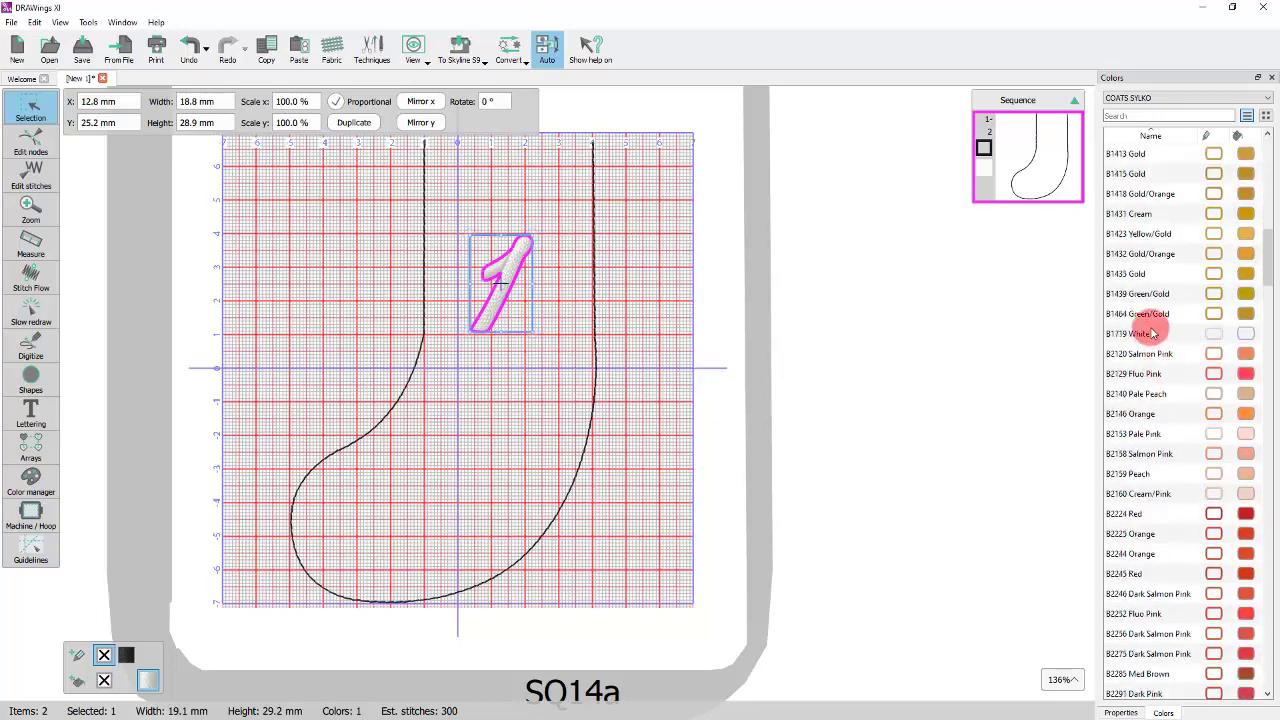
{"action": "left_click", "coordinate": [1248, 294]}
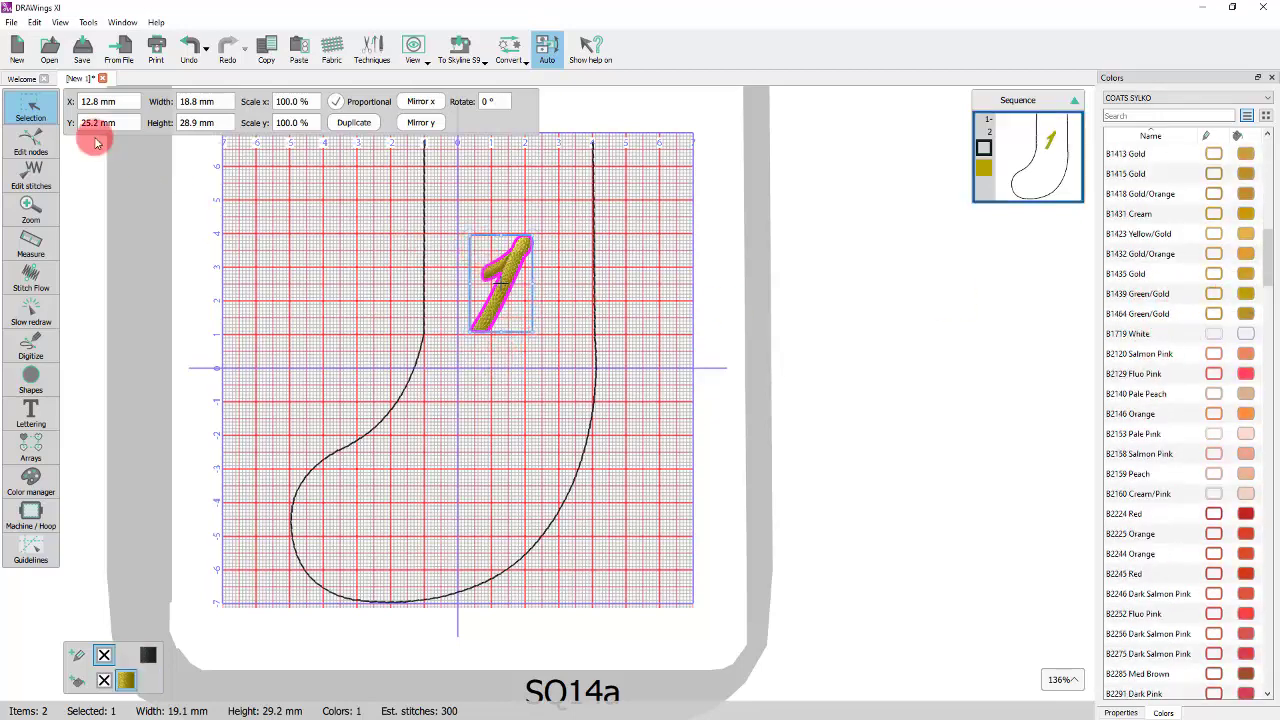
{"action": "left_click", "coordinate": [440, 444]}
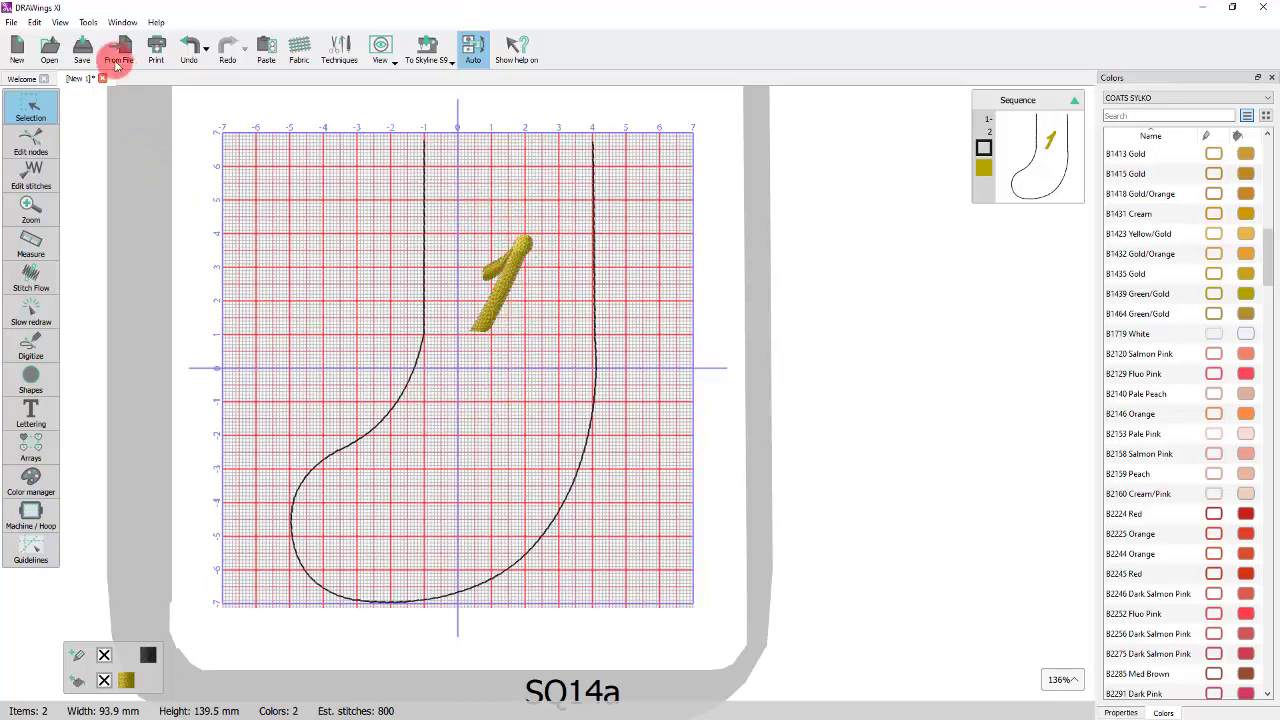
Search the clipart library for "corn" and insert the Corners: 35 star clip art in the stocking's toe.
{"action": "left_click", "coordinate": [88, 22]}
{"action": "mouse_move", "coordinate": [140, 132]}
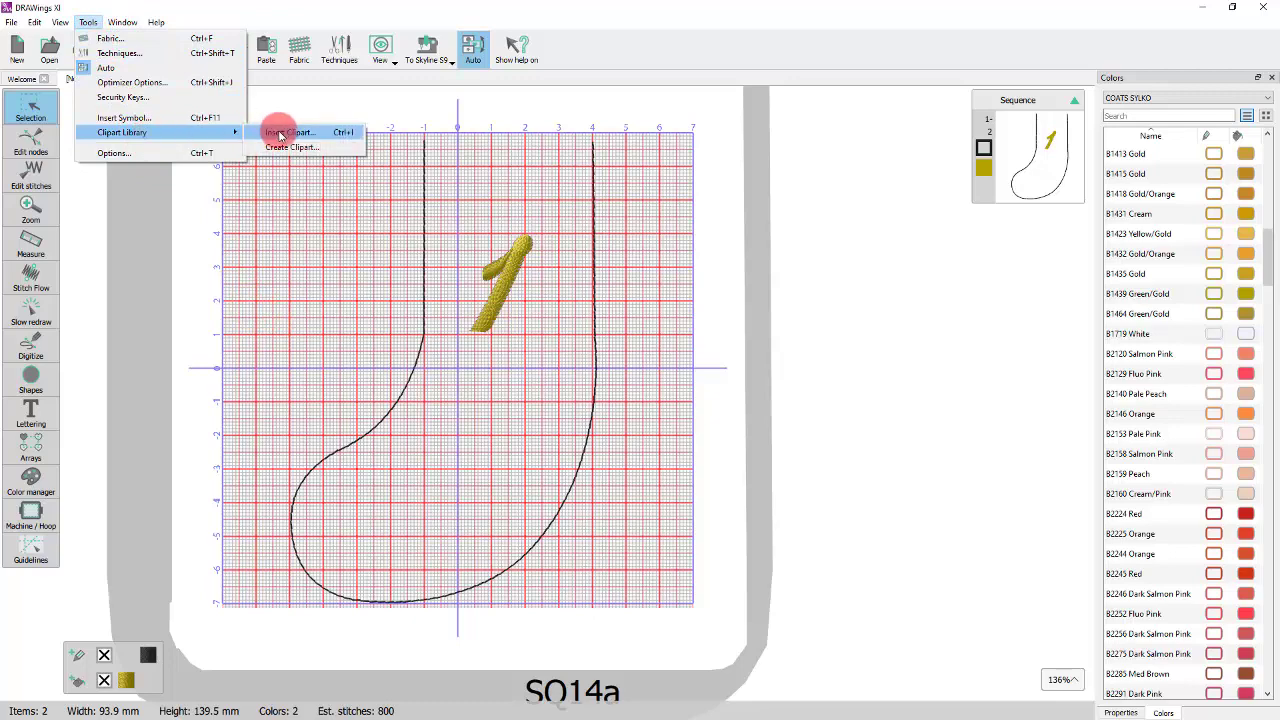
{"action": "left_click", "coordinate": [279, 135]}
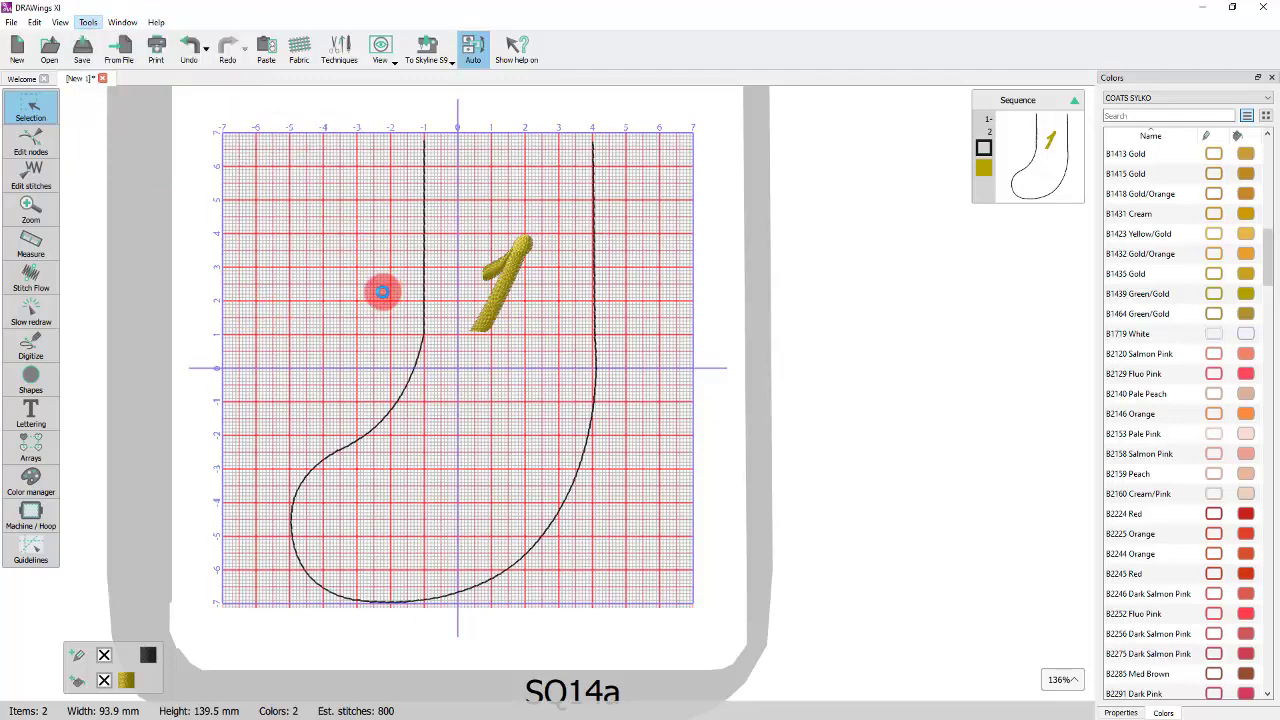
{"action": "scroll", "coordinate": [528, 375], "scroll_direction": "down", "scroll_amount": 5}
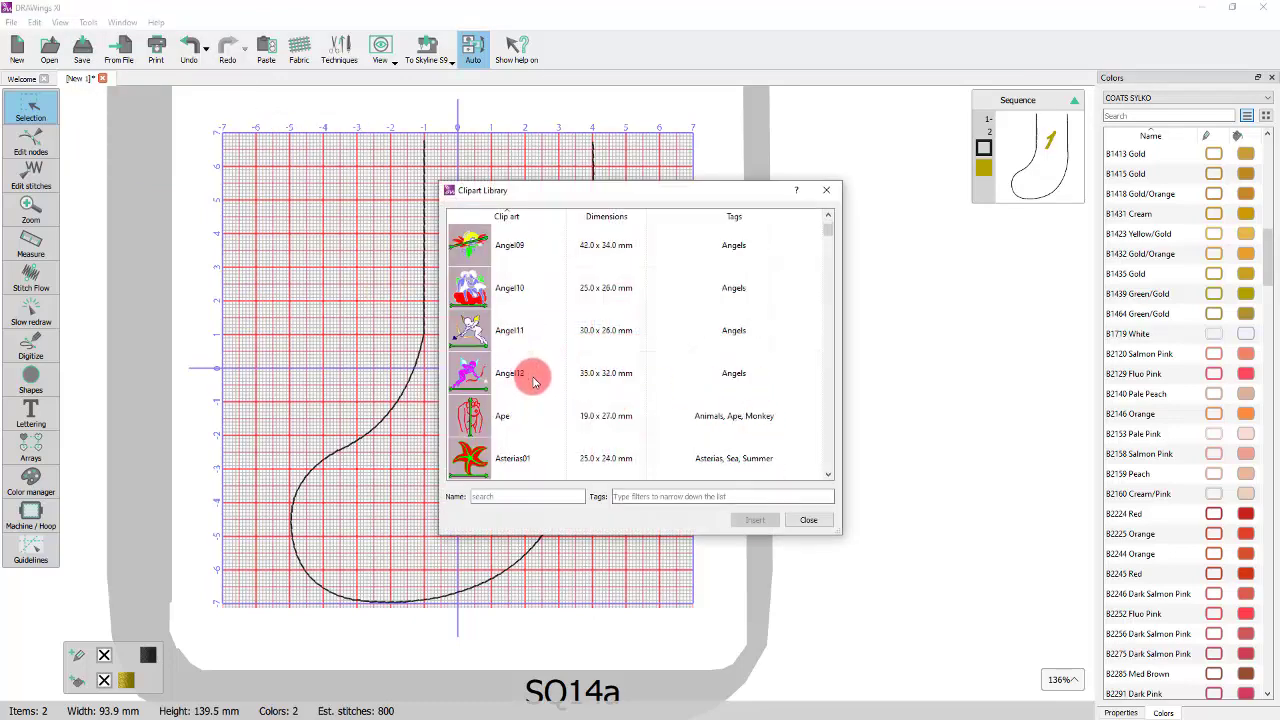
{"action": "left_click", "coordinate": [528, 497]}
{"action": "type", "text": "corn"}
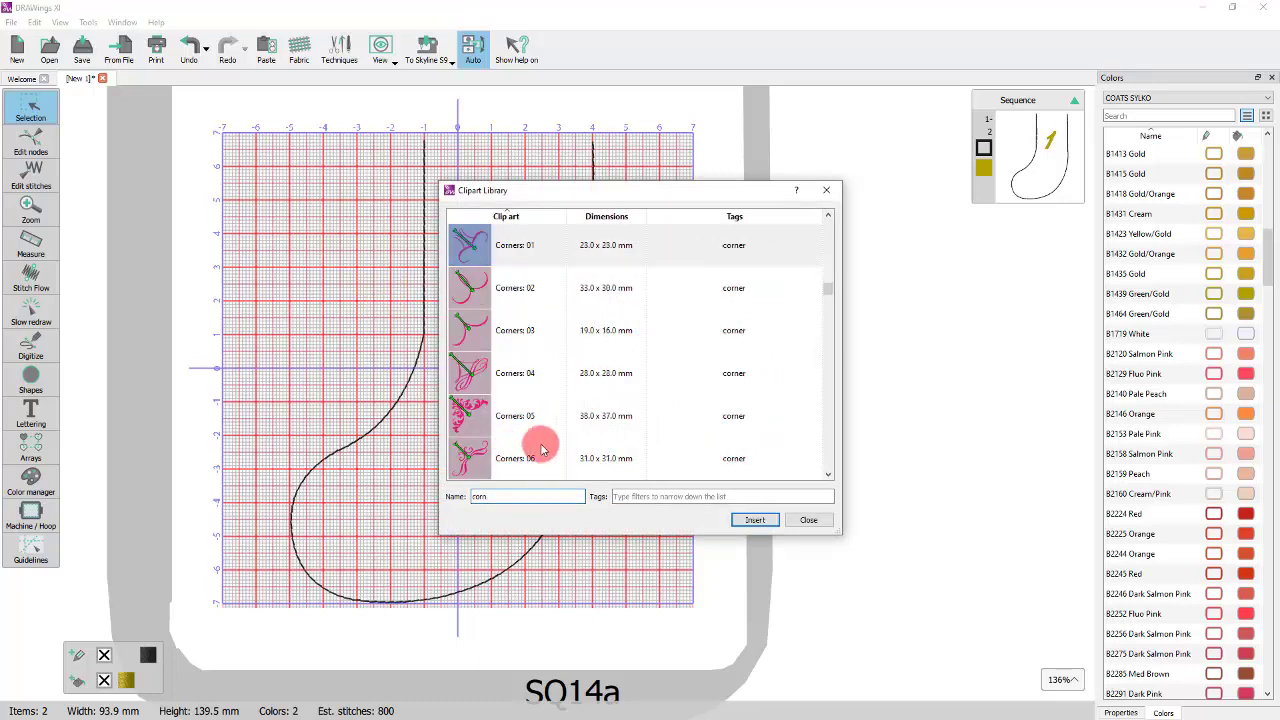
{"action": "scroll", "coordinate": [507, 418], "scroll_direction": "down", "scroll_amount": 11}
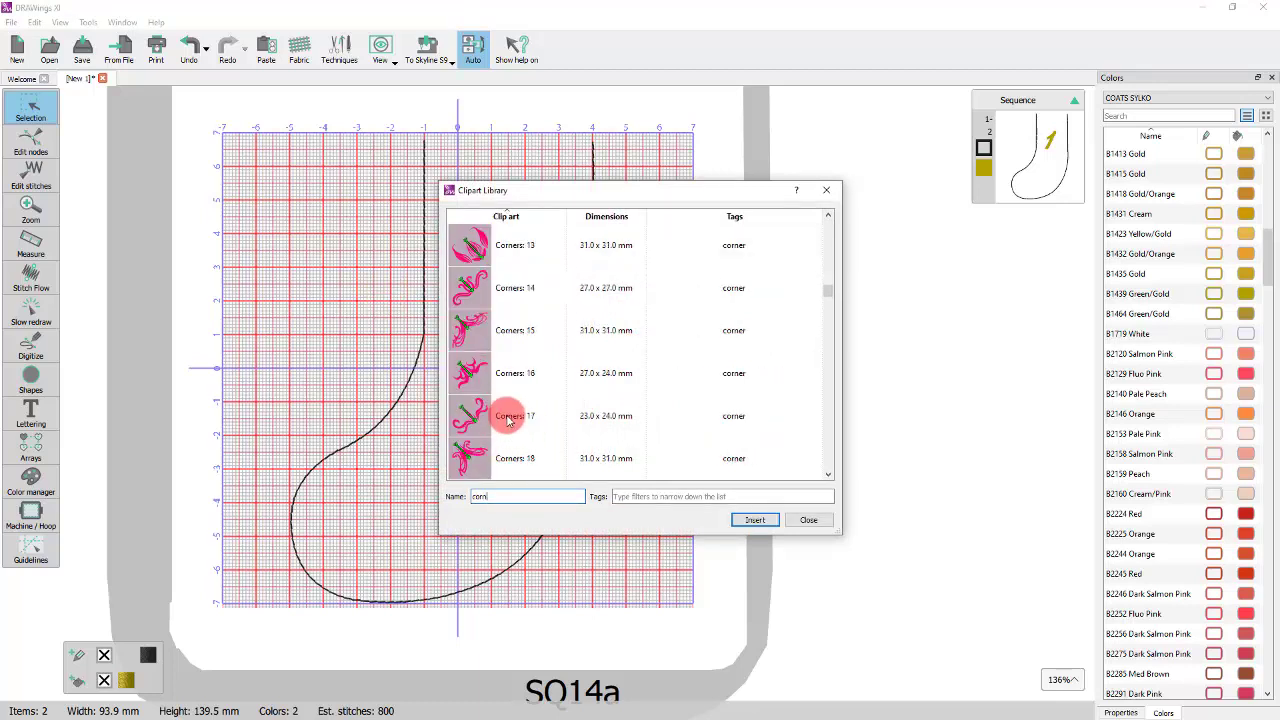
{"action": "left_click", "coordinate": [476, 300]}
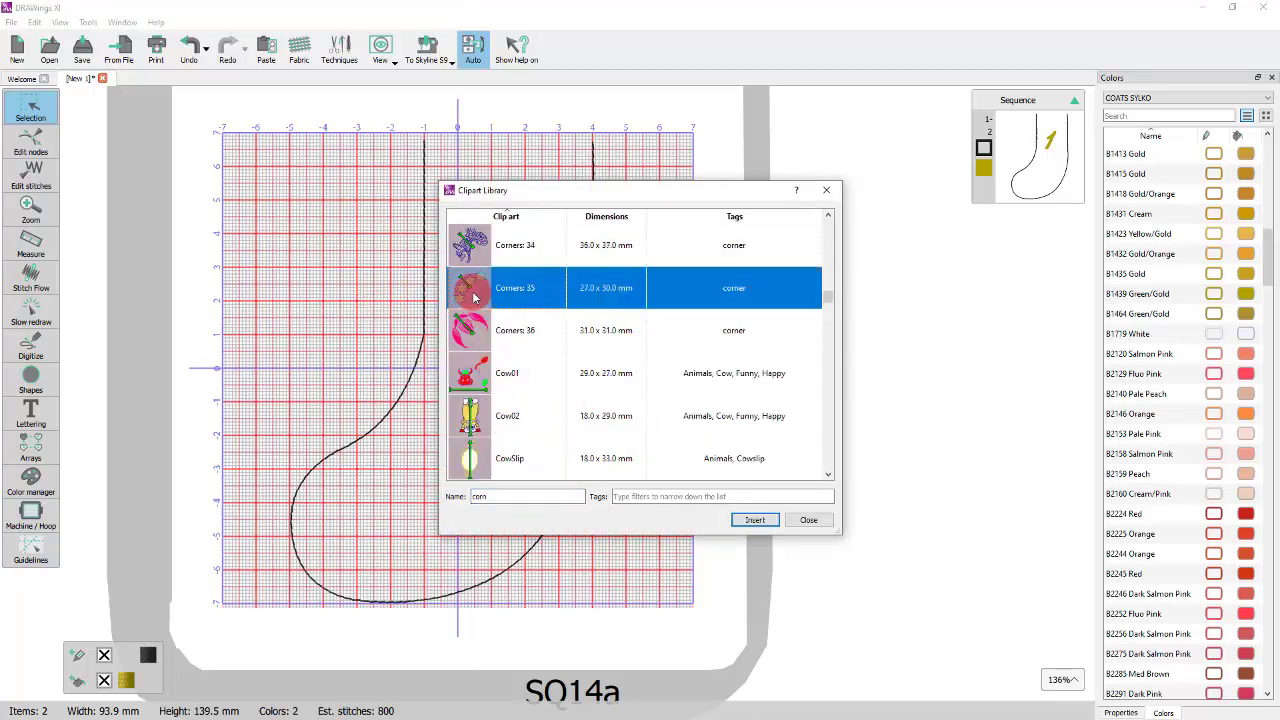
{"action": "left_click", "coordinate": [754, 522]}
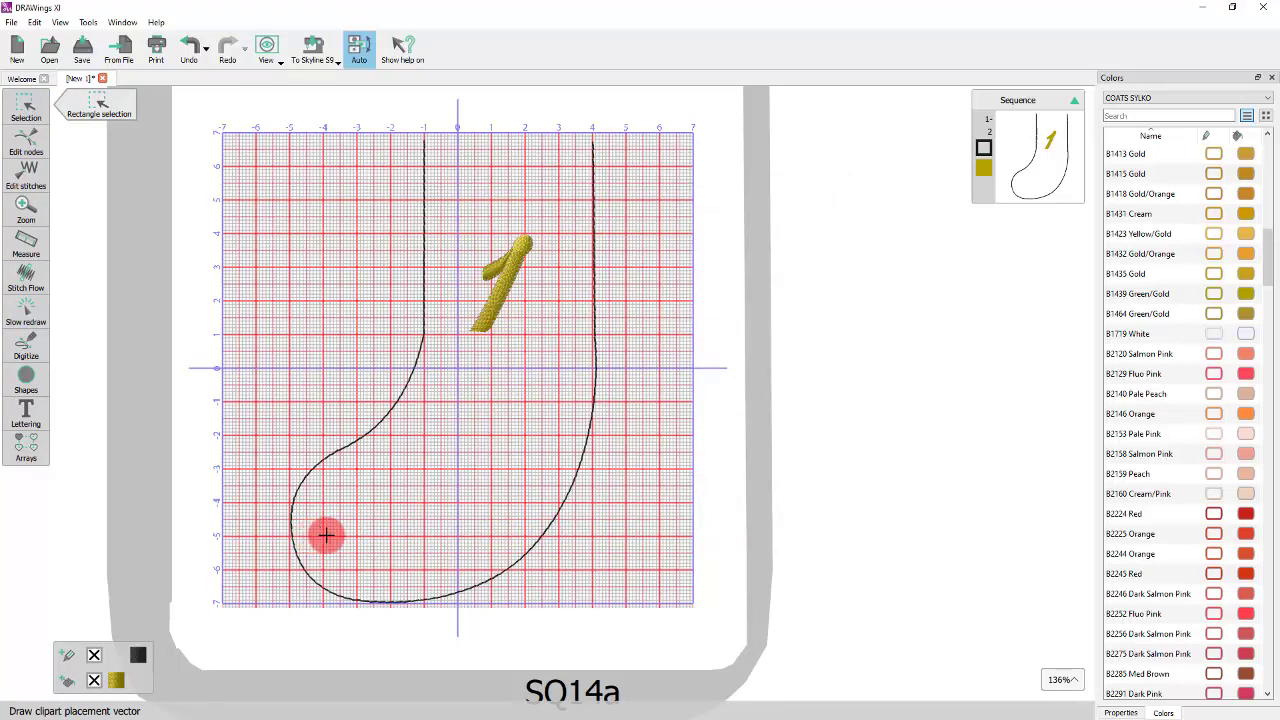
{"action": "left_click_drag", "start_coordinate": [338, 537], "coordinate": [359, 484]}
Rotate and move the row of stars to follow the toe's upper curve, centred at about X -27.4 mm, Y -37.2 mm.
{"action": "left_click_drag", "start_coordinate": [371, 560], "coordinate": [346, 567]}
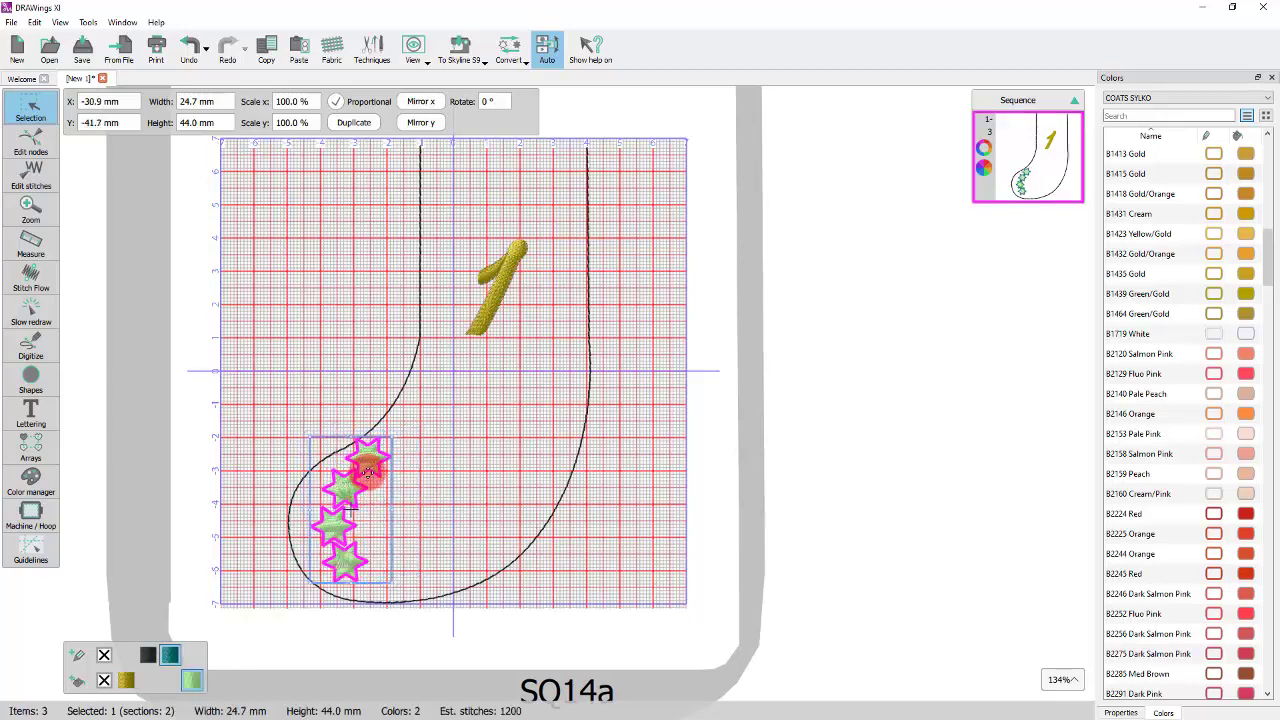
{"action": "left_click_drag", "start_coordinate": [391, 436], "coordinate": [410, 453]}
{"action": "left_click_drag", "start_coordinate": [349, 488], "coordinate": [428, 449]}
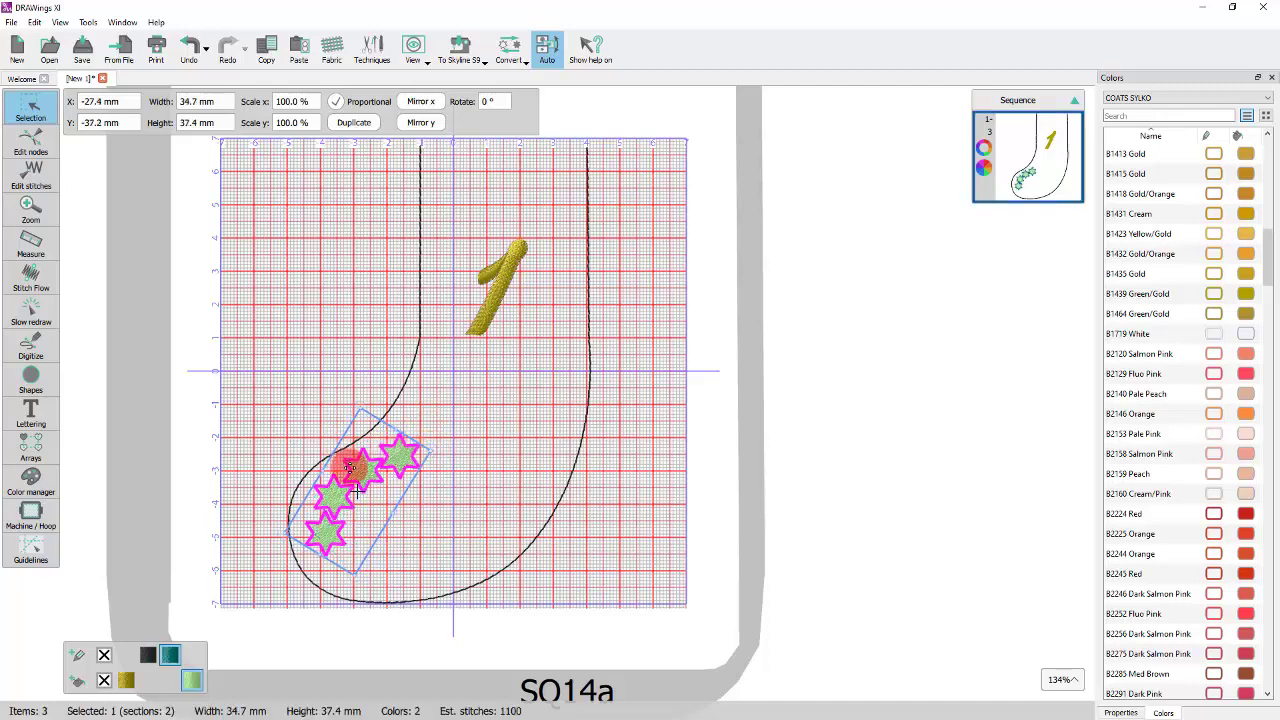
{"action": "left_click", "coordinate": [472, 528]}
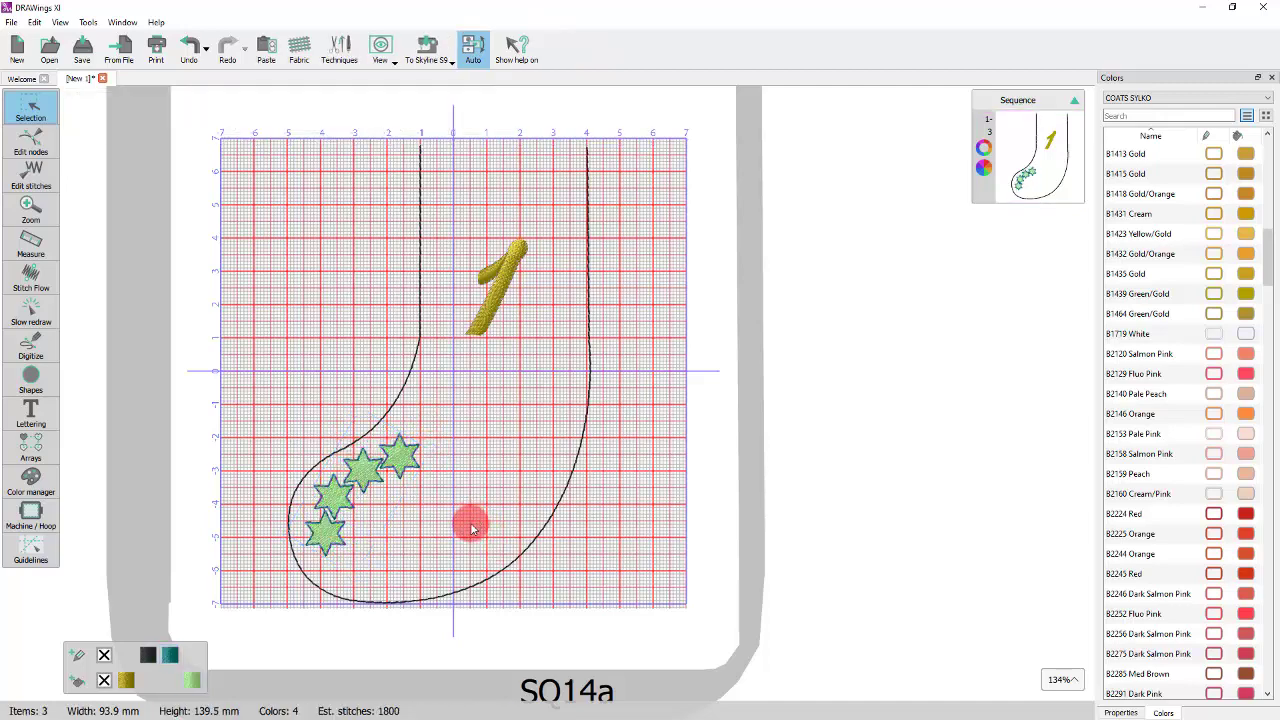
Fill the toe stars with B1439 Green/Gold and remove their outline.
{"action": "left_click", "coordinate": [400, 456]}
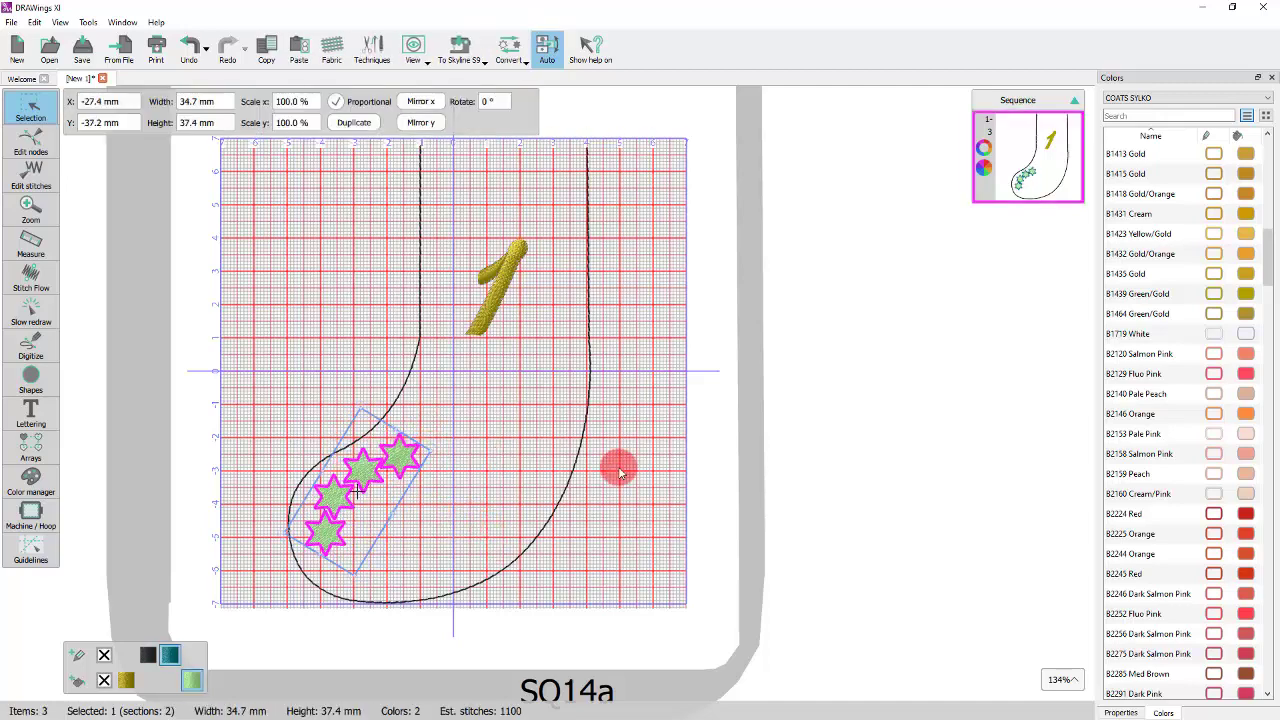
{"action": "left_click", "coordinate": [1247, 298]}
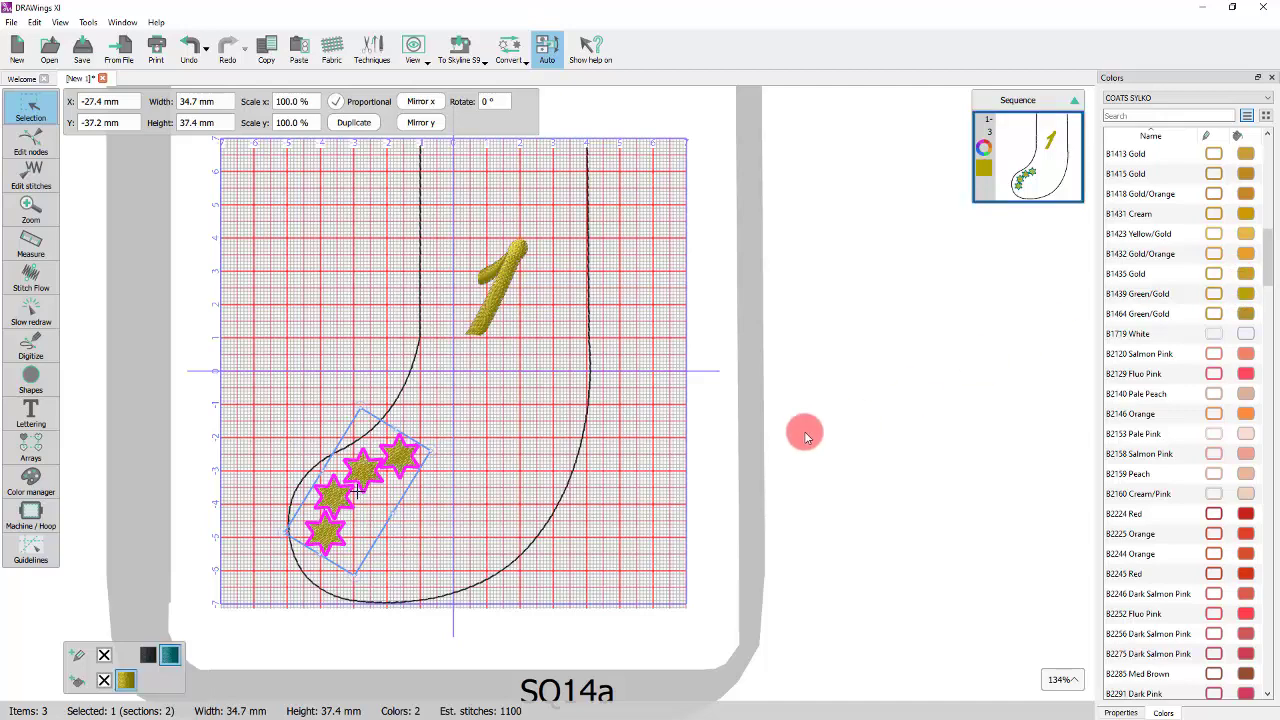
{"action": "left_click", "coordinate": [1110, 712]}
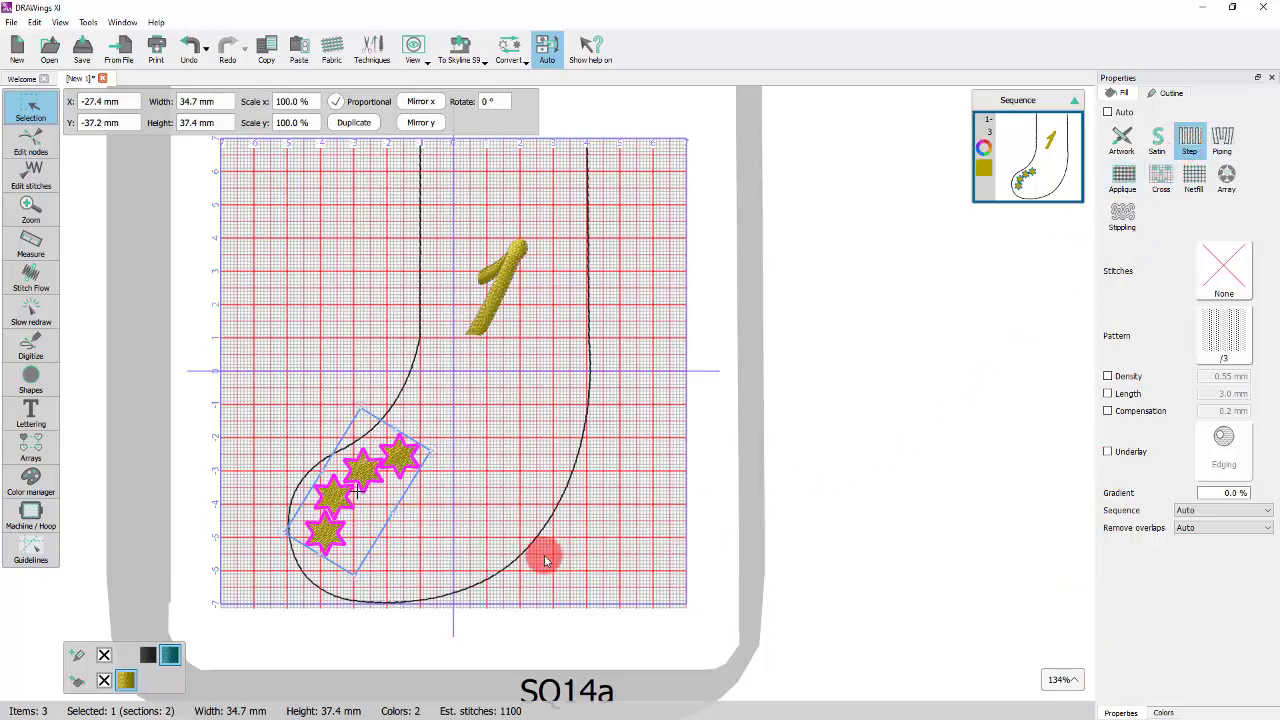
{"action": "left_click", "coordinate": [104, 655]}
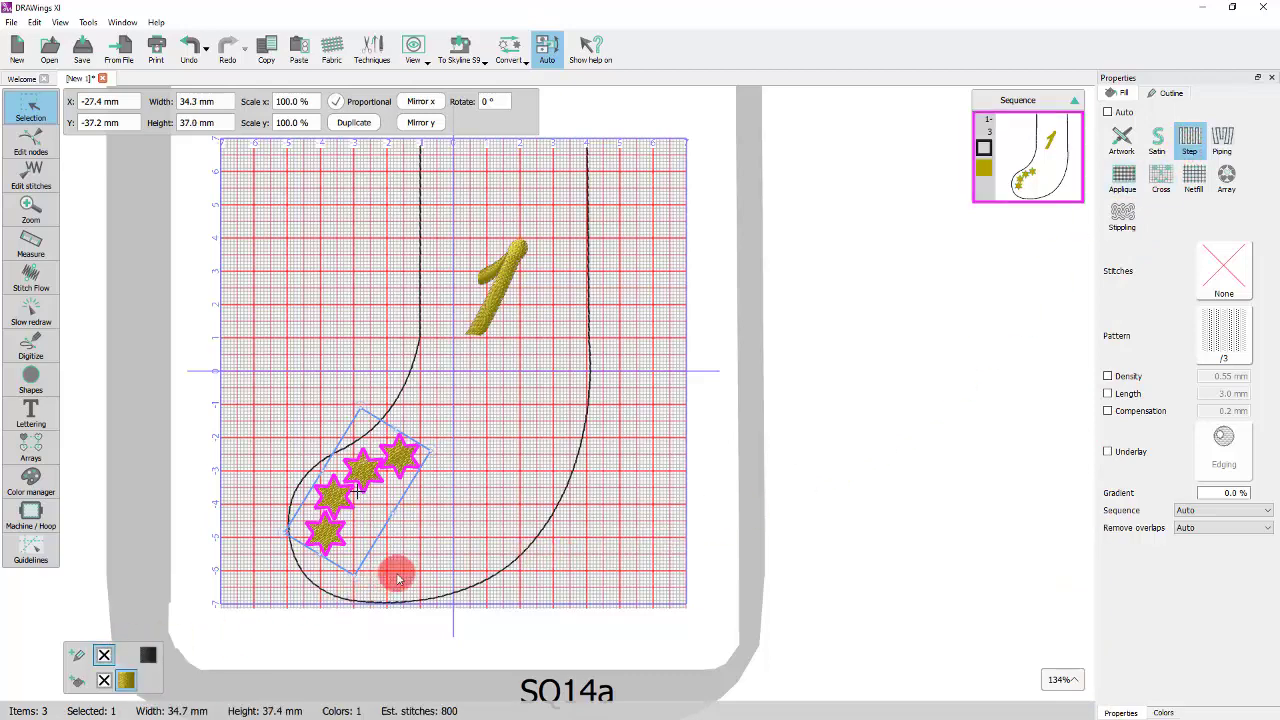
{"action": "left_click", "coordinate": [437, 523]}
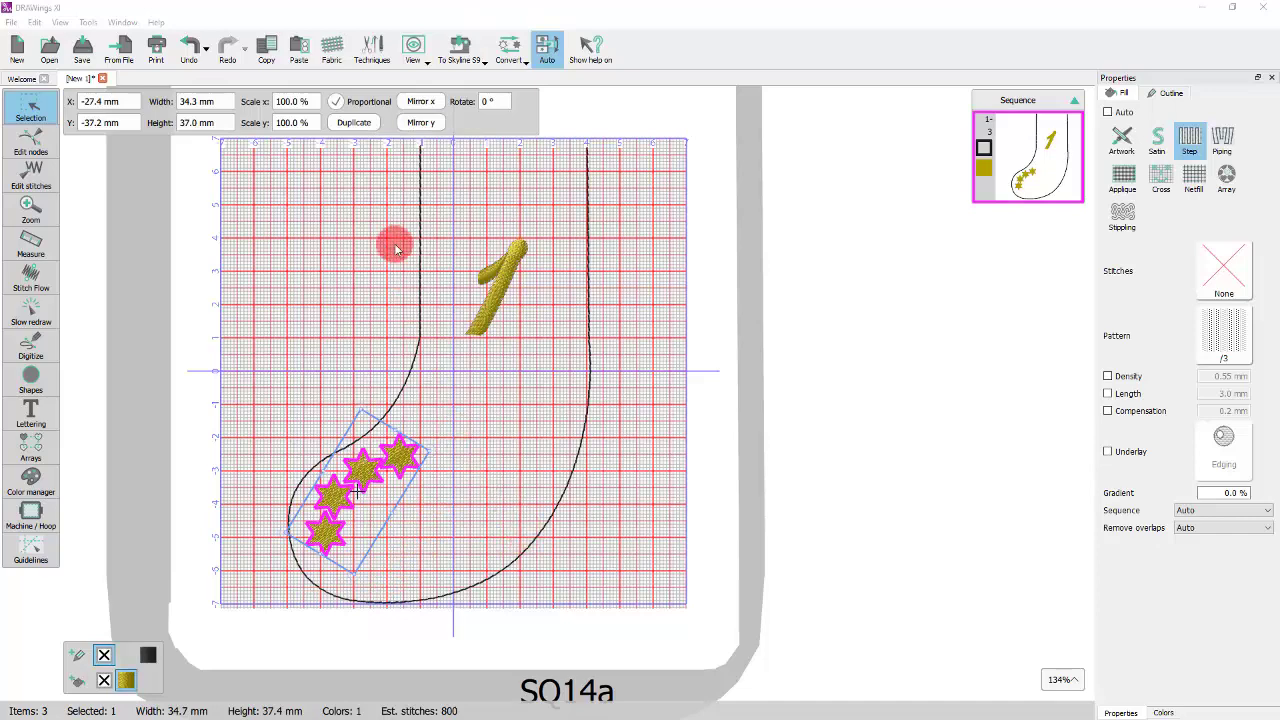
Duplicate the row of stars, mirror the copy in x, and place it along the heel curve inside the stocking.
{"action": "left_click", "coordinate": [359, 126]}
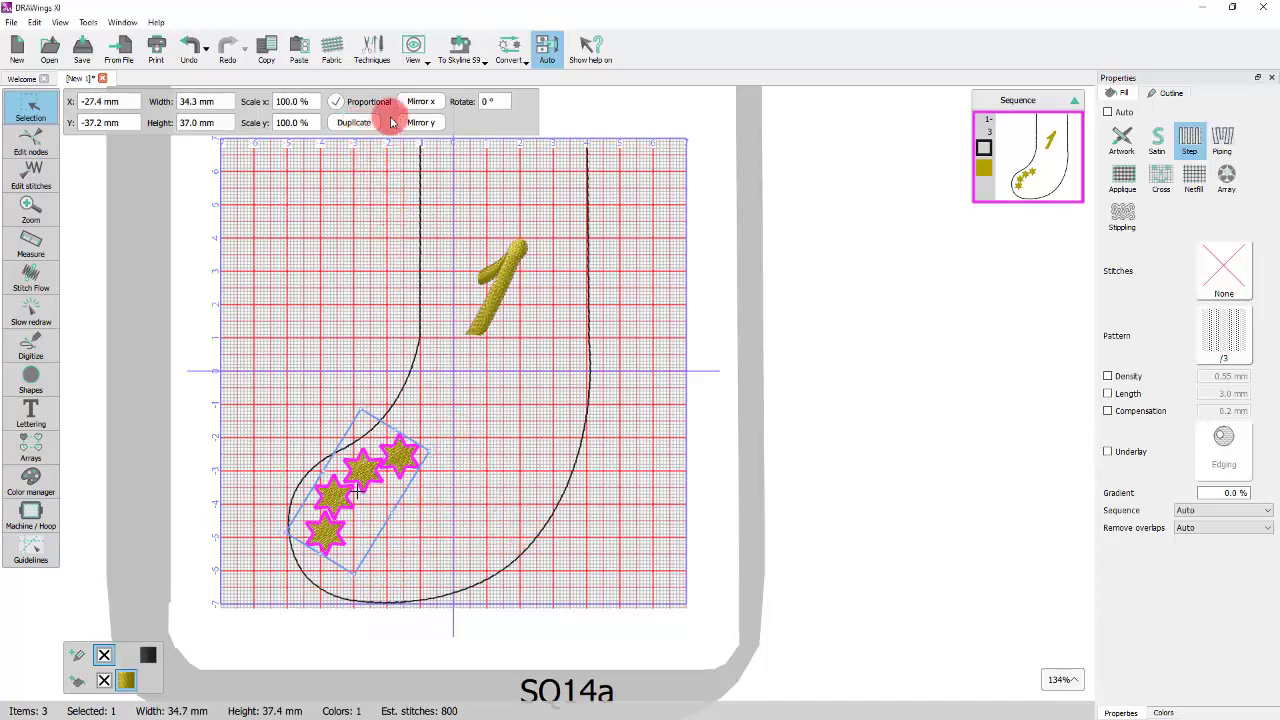
{"action": "left_click", "coordinate": [420, 102]}
{"action": "left_click_drag", "start_coordinate": [364, 462], "coordinate": [650, 467]}
{"action": "left_click", "coordinate": [606, 551]}
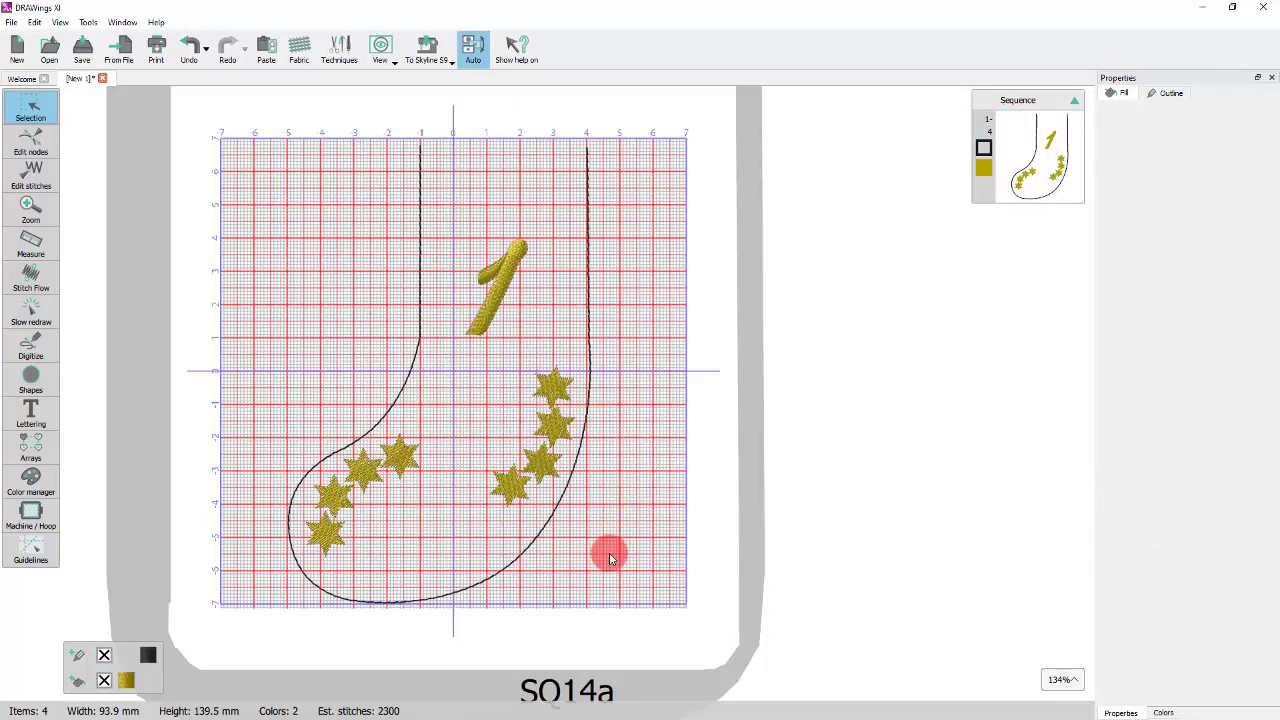
Insert the Bow06 clip art above the number 1, about 25 mm wide and 16 mm high.
{"action": "left_click", "coordinate": [88, 22]}
{"action": "mouse_move", "coordinate": [108, 132]}
{"action": "left_click", "coordinate": [288, 133]}
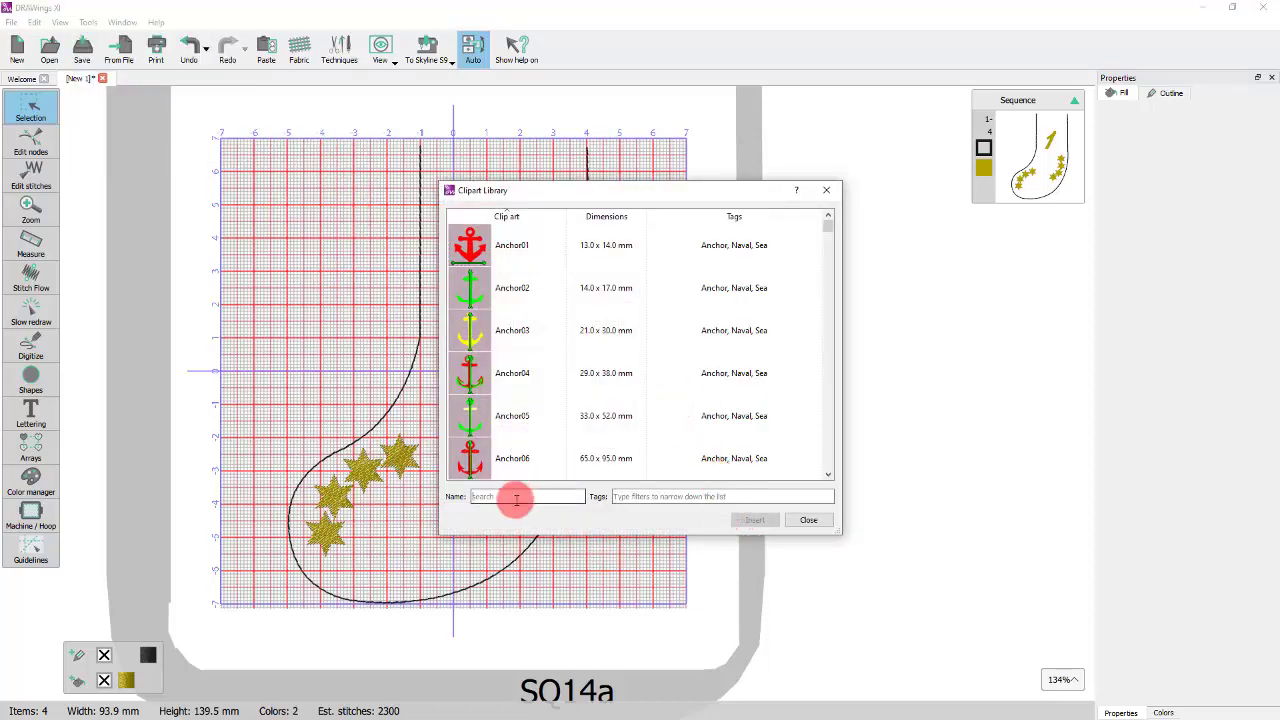
{"action": "left_click", "coordinate": [516, 497]}
{"action": "type", "text": "bow"}
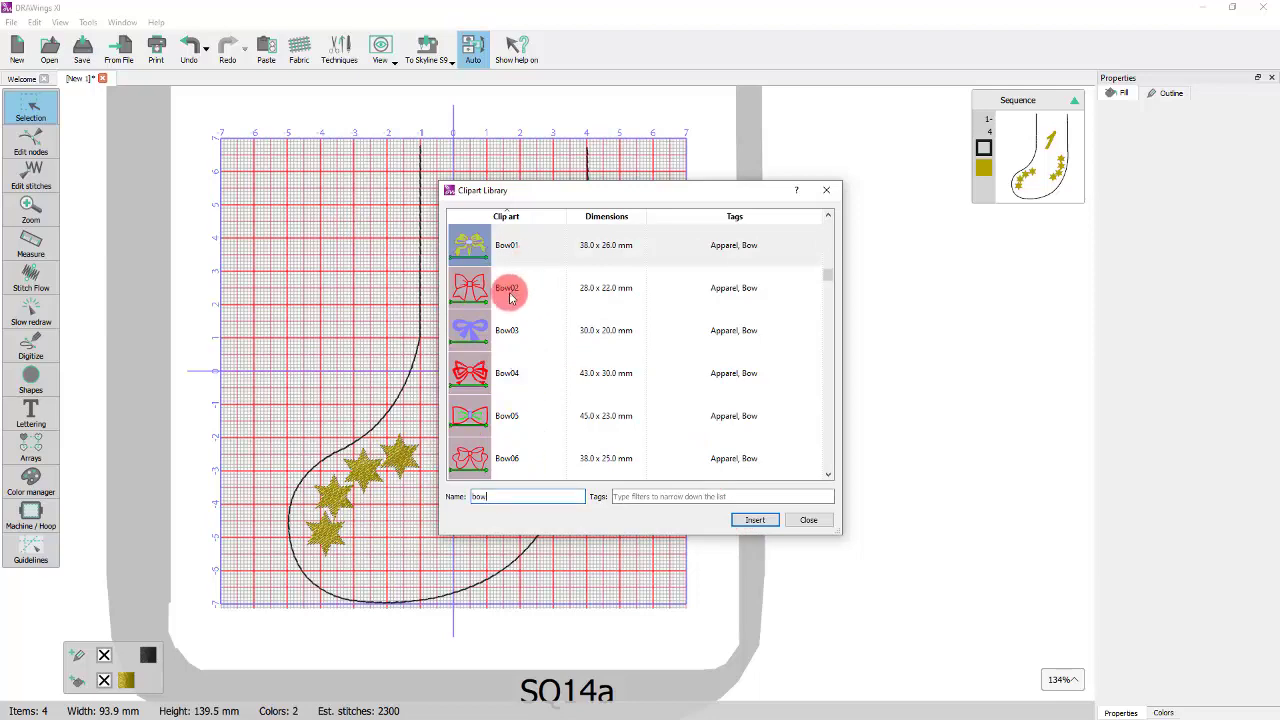
{"action": "left_click", "coordinate": [497, 452]}
{"action": "left_click", "coordinate": [762, 520]}
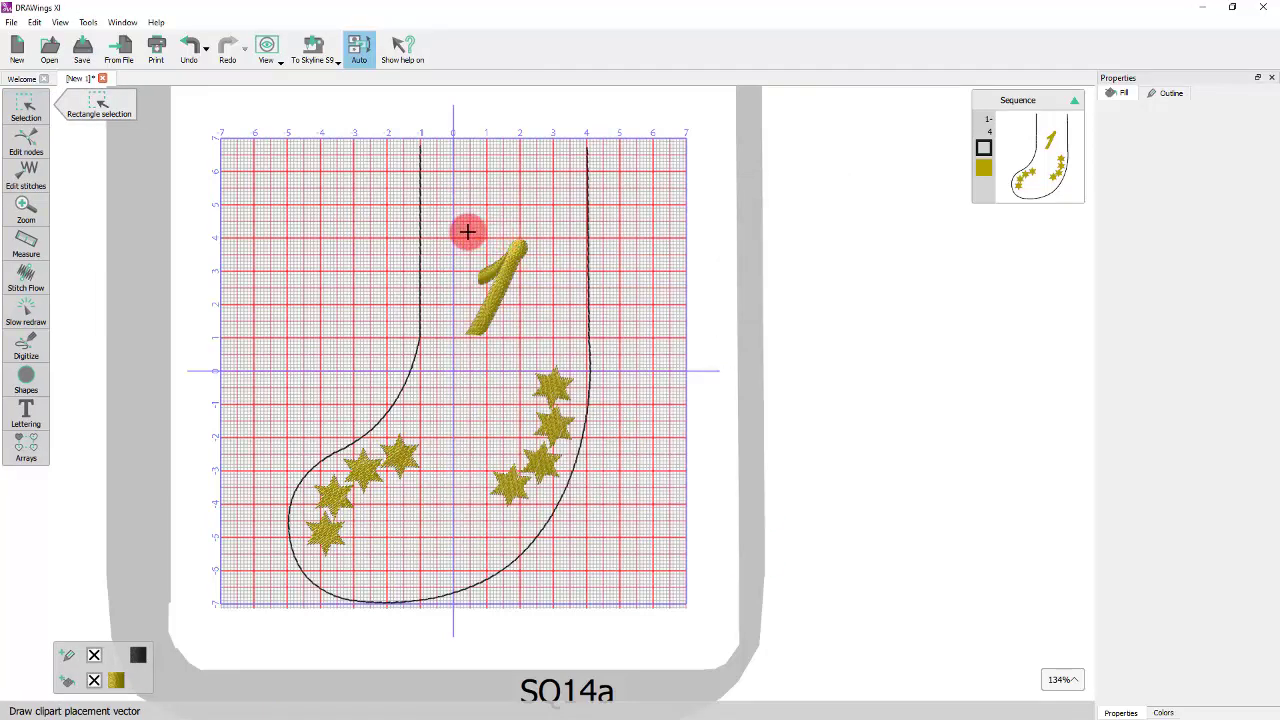
{"action": "left_click_drag", "start_coordinate": [466, 230], "coordinate": [550, 232]}
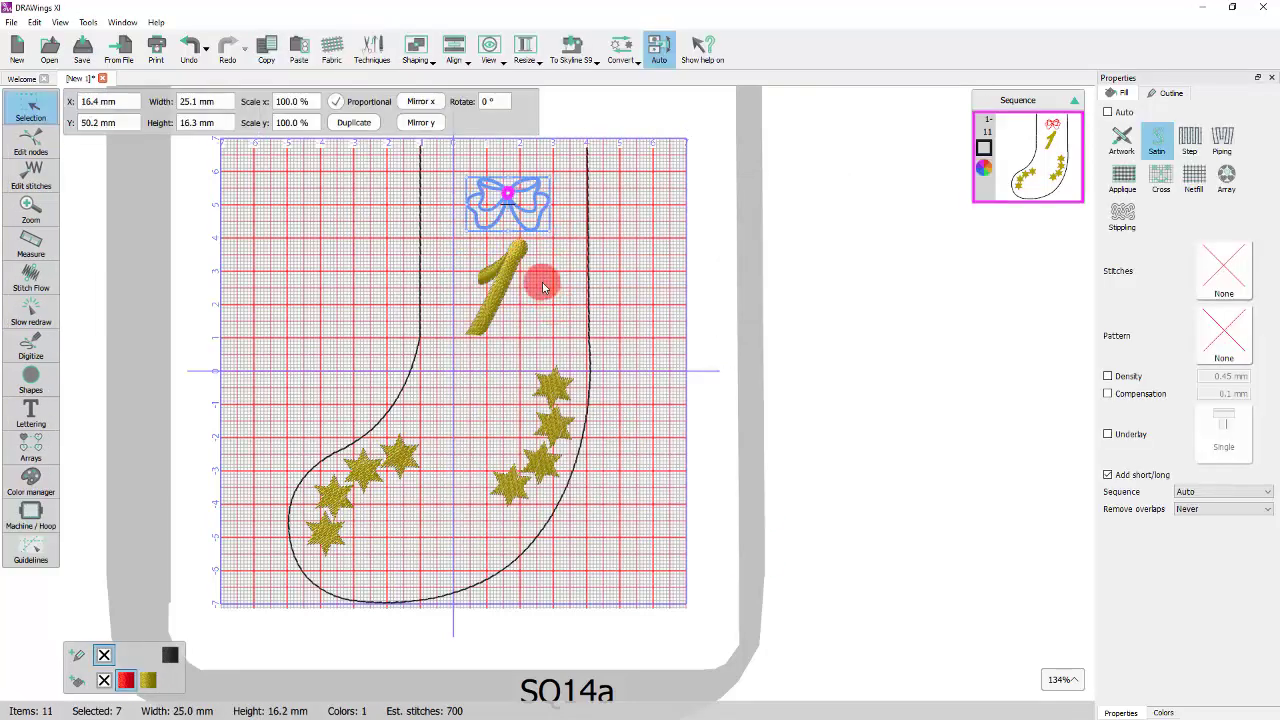
Fill the bow with B5129 Med Green from the COATS SYLKO thread palette.
{"action": "left_click", "coordinate": [1163, 712]}
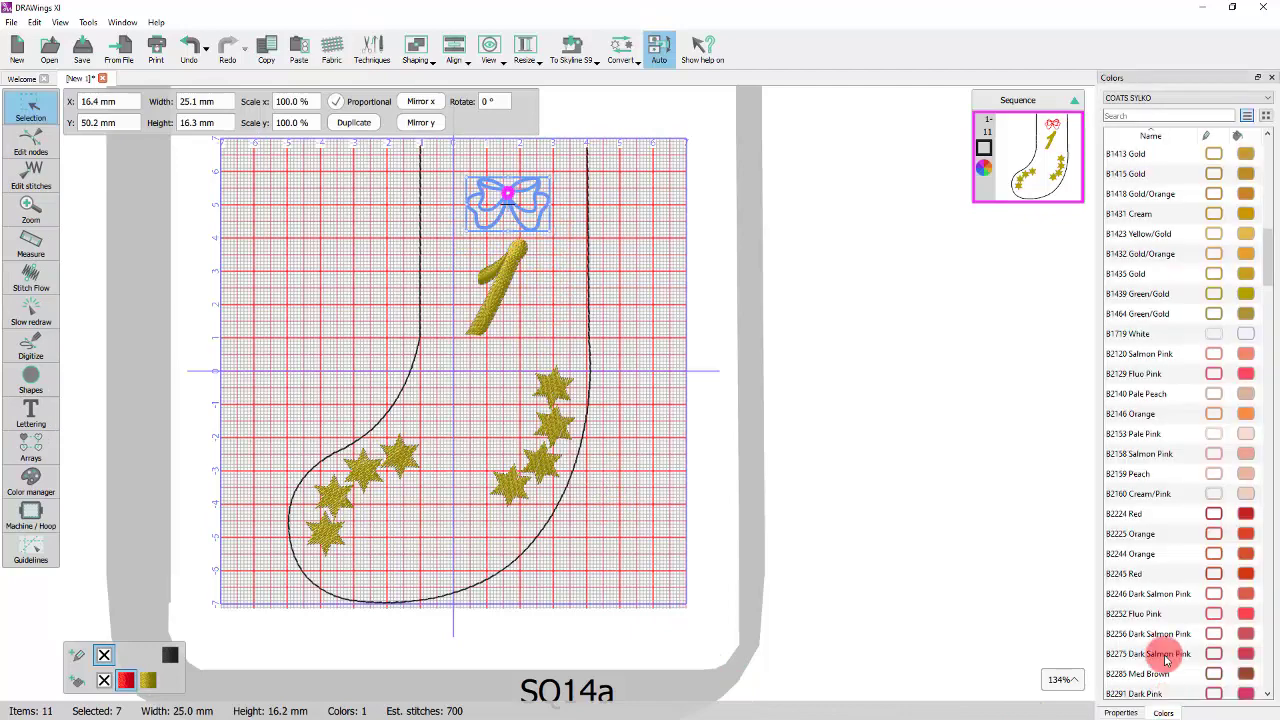
{"action": "scroll", "coordinate": [1150, 400], "scroll_direction": "down", "scroll_amount": 10}
{"action": "scroll", "coordinate": [1133, 398], "scroll_direction": "down", "scroll_amount": 15}
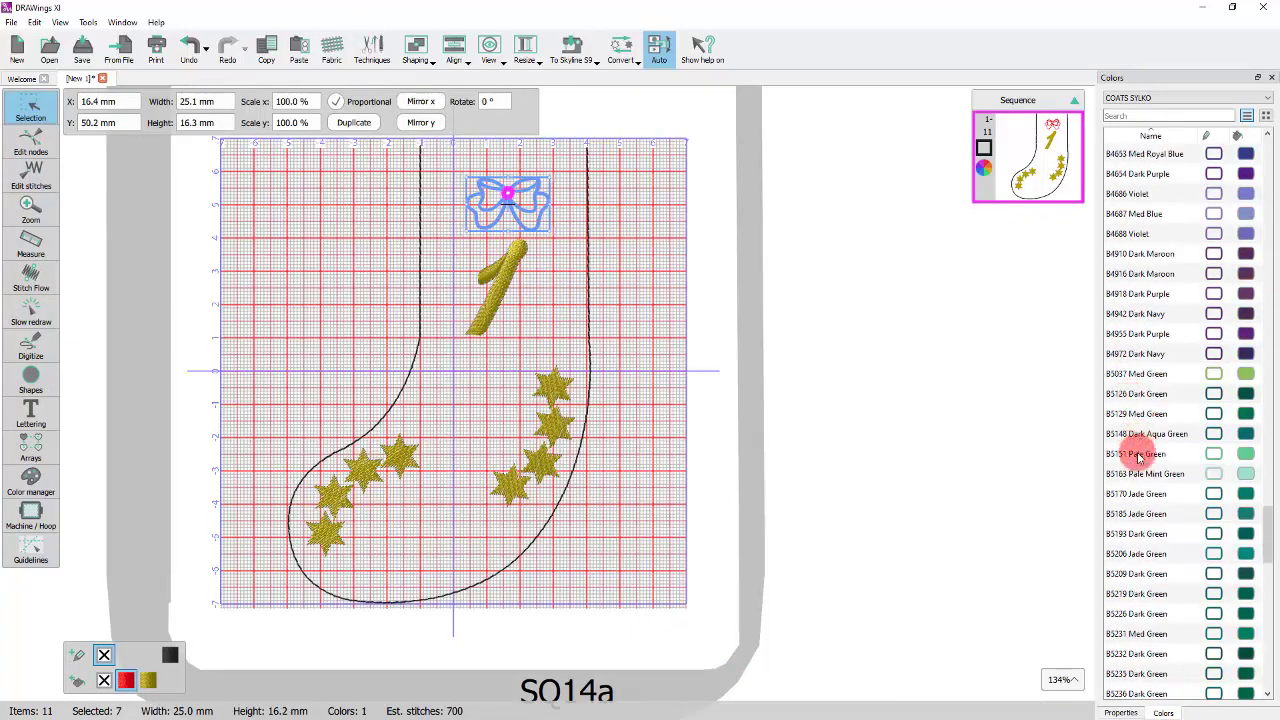
{"action": "left_click", "coordinate": [1246, 413]}
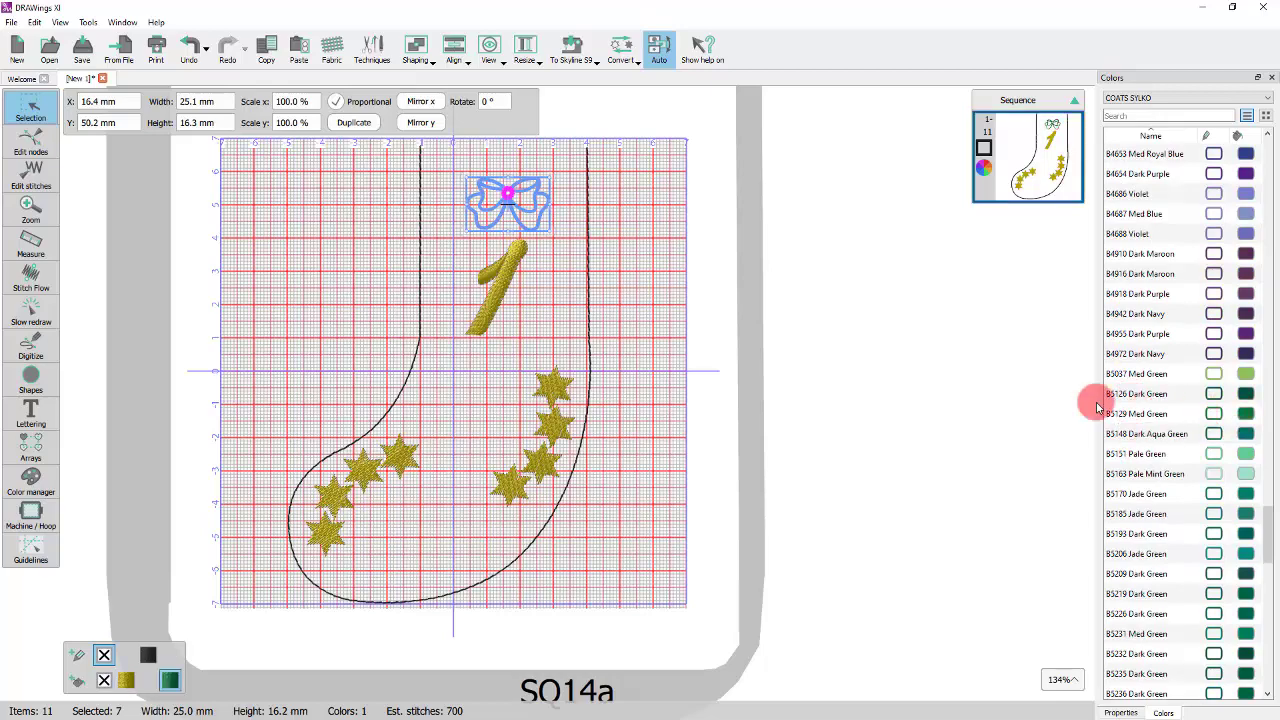
{"action": "left_click", "coordinate": [668, 339]}
{"action": "scroll", "coordinate": [490, 203], "scroll_direction": "up", "scroll_amount": 3}
{"action": "scroll", "coordinate": [489, 200], "scroll_direction": "down", "scroll_amount": 3}
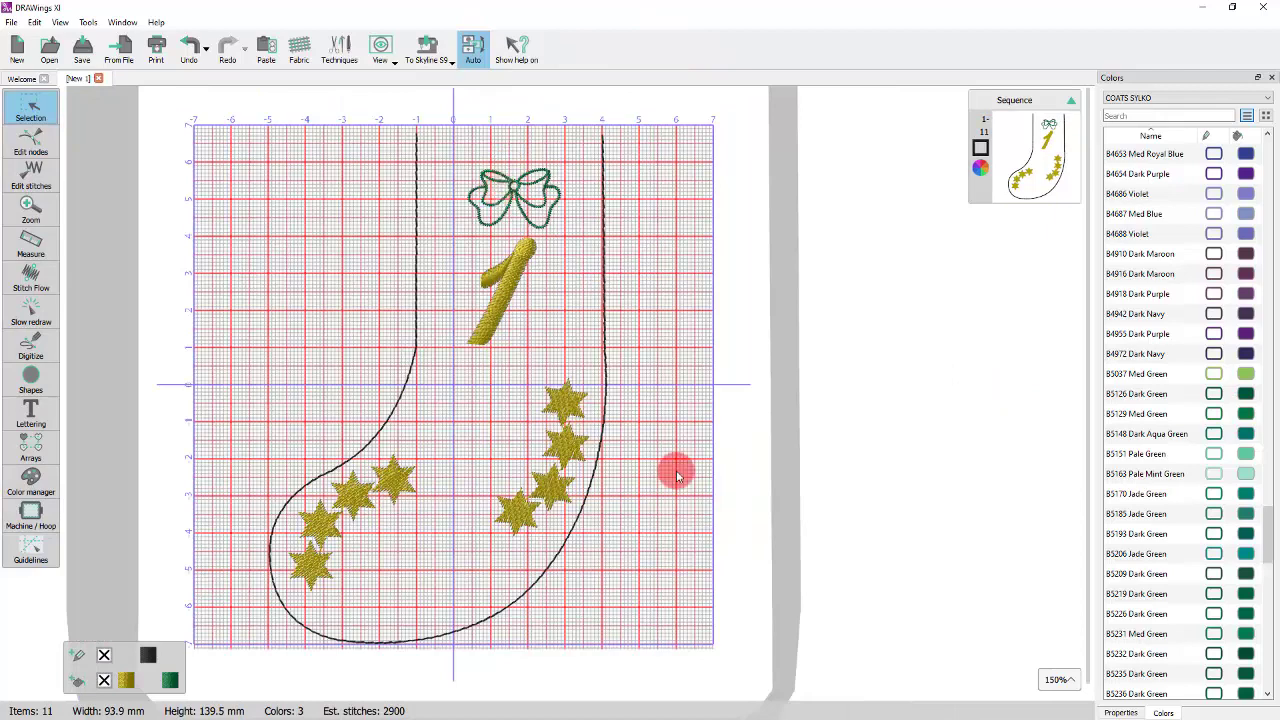
Insert the Candie03 candy cane clip art below the number 1, about 13 mm wide and 38 mm high.
{"action": "left_click", "coordinate": [88, 22]}
{"action": "mouse_move", "coordinate": [228, 136]}
{"action": "left_click", "coordinate": [290, 132]}
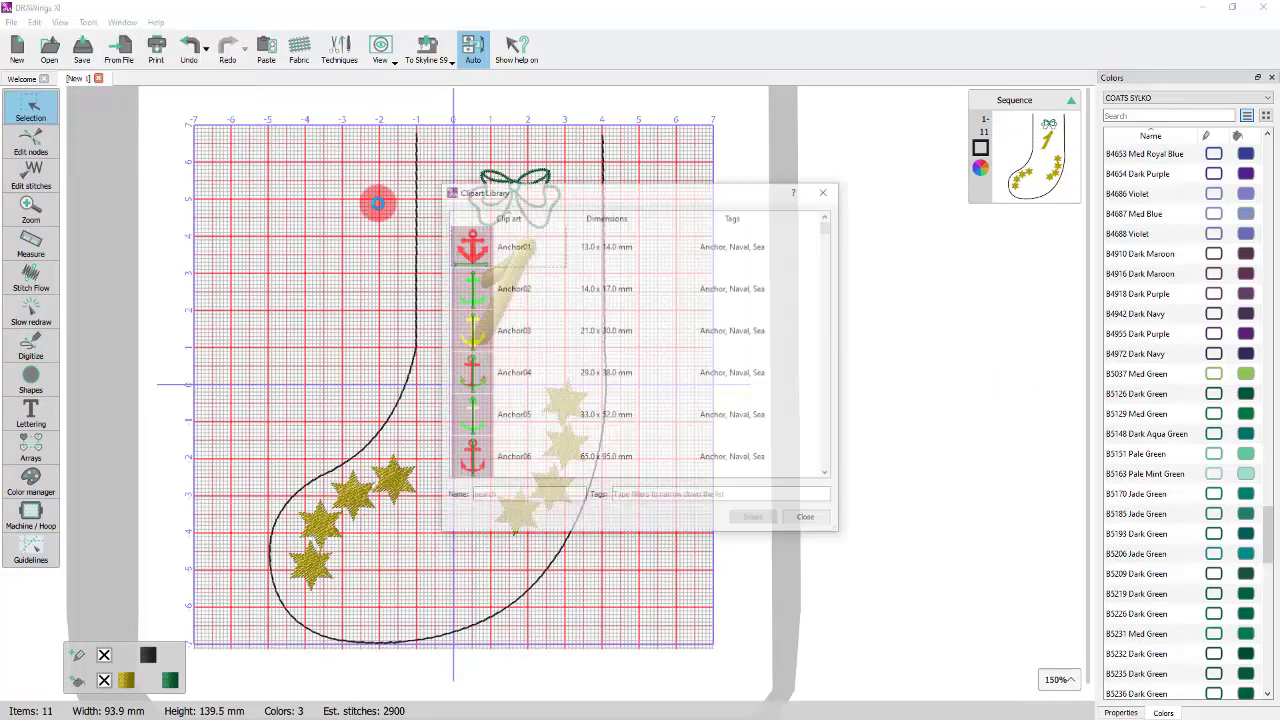
{"action": "left_click", "coordinate": [554, 491]}
{"action": "type", "text": "can"}
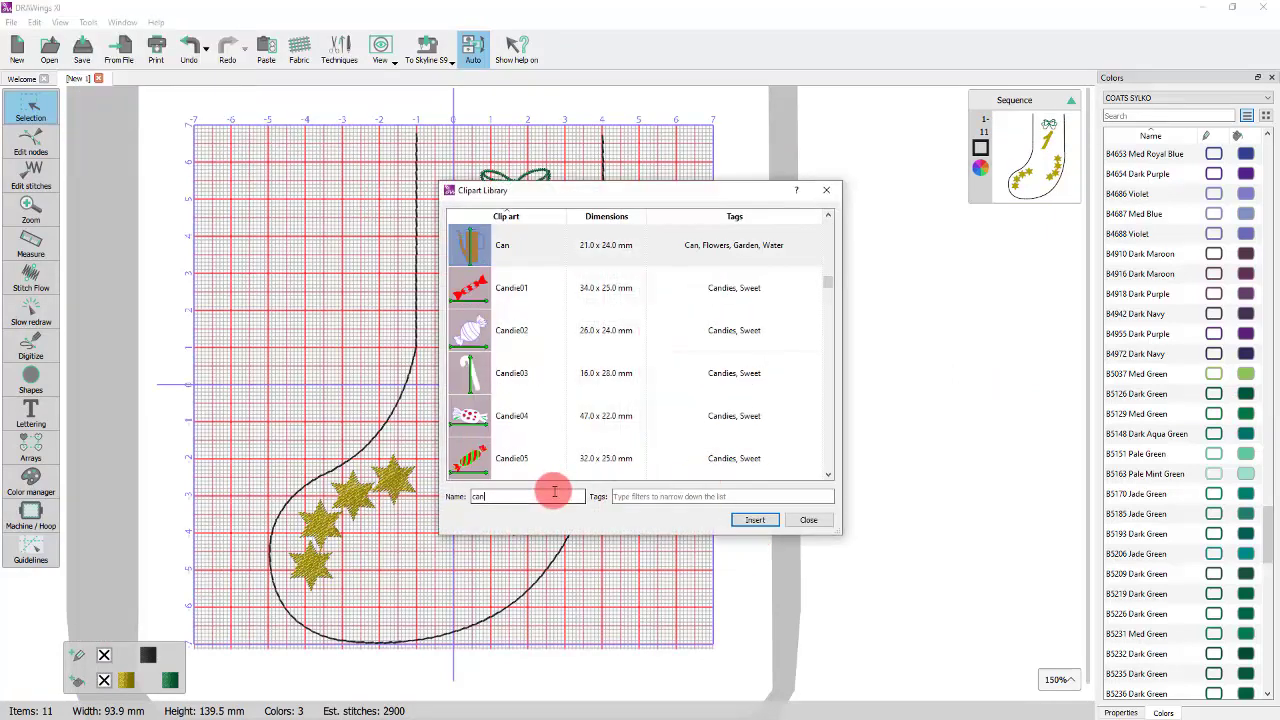
{"action": "type", "text": "d"}
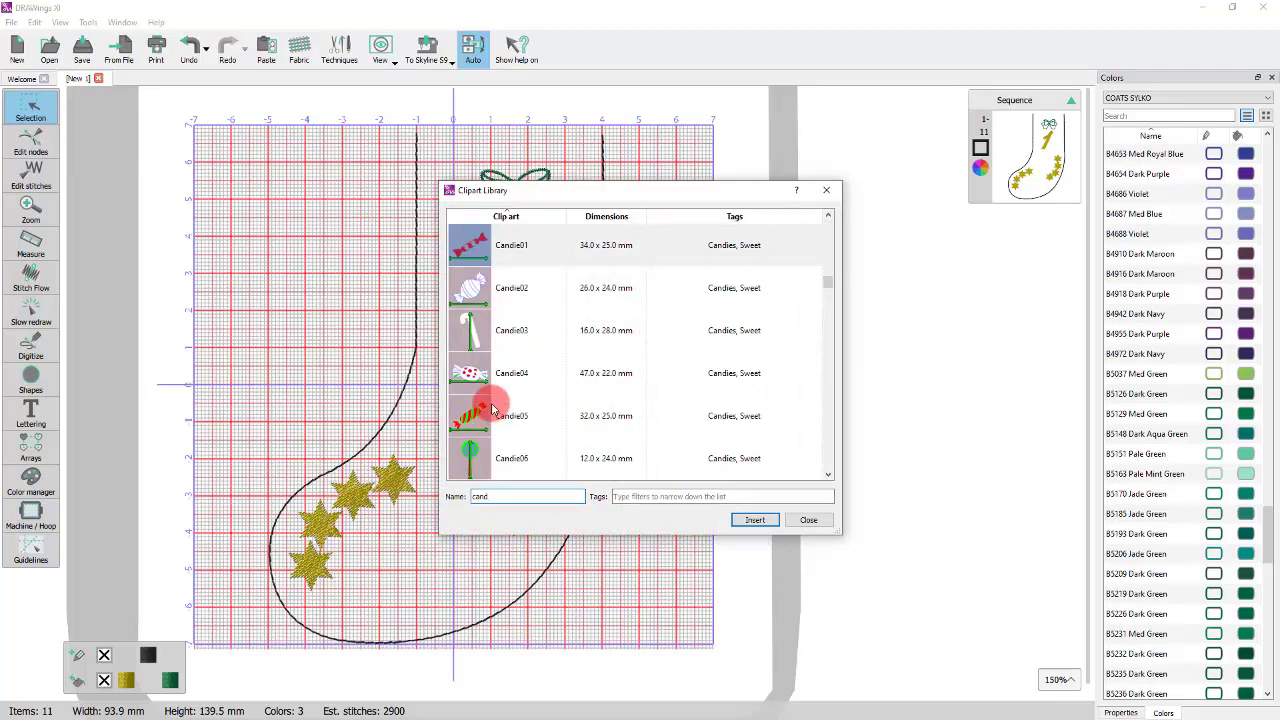
{"action": "left_click", "coordinate": [478, 330]}
{"action": "left_click", "coordinate": [740, 519]}
{"action": "mouse_move", "coordinate": [438, 492]}
{"action": "left_mouse_down"}
{"action": "mouse_move", "coordinate": [503, 430]}
{"action": "mouse_move", "coordinate": [487, 369]}
{"action": "left_mouse_up"}
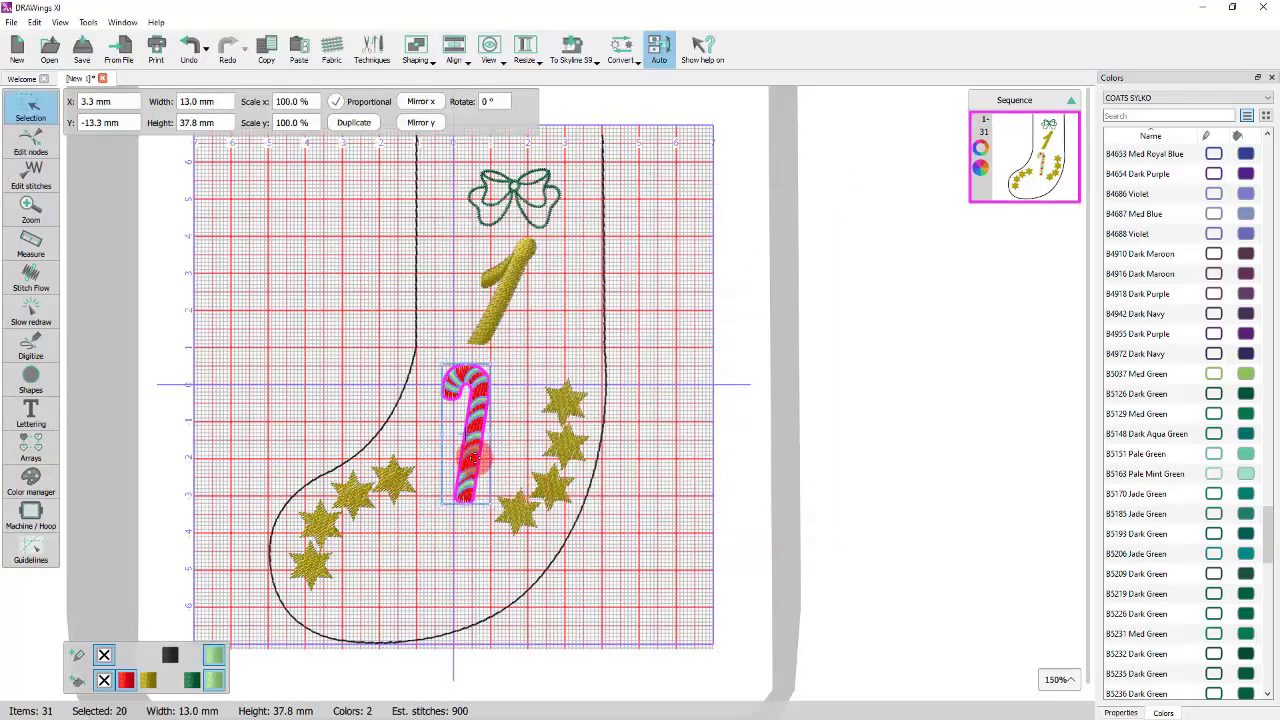
Select the candy cane's light green stripes by fill color and fill them with the bow's green.
{"action": "right_click", "coordinate": [474, 459]}
{"action": "left_click", "coordinate": [529, 259]}
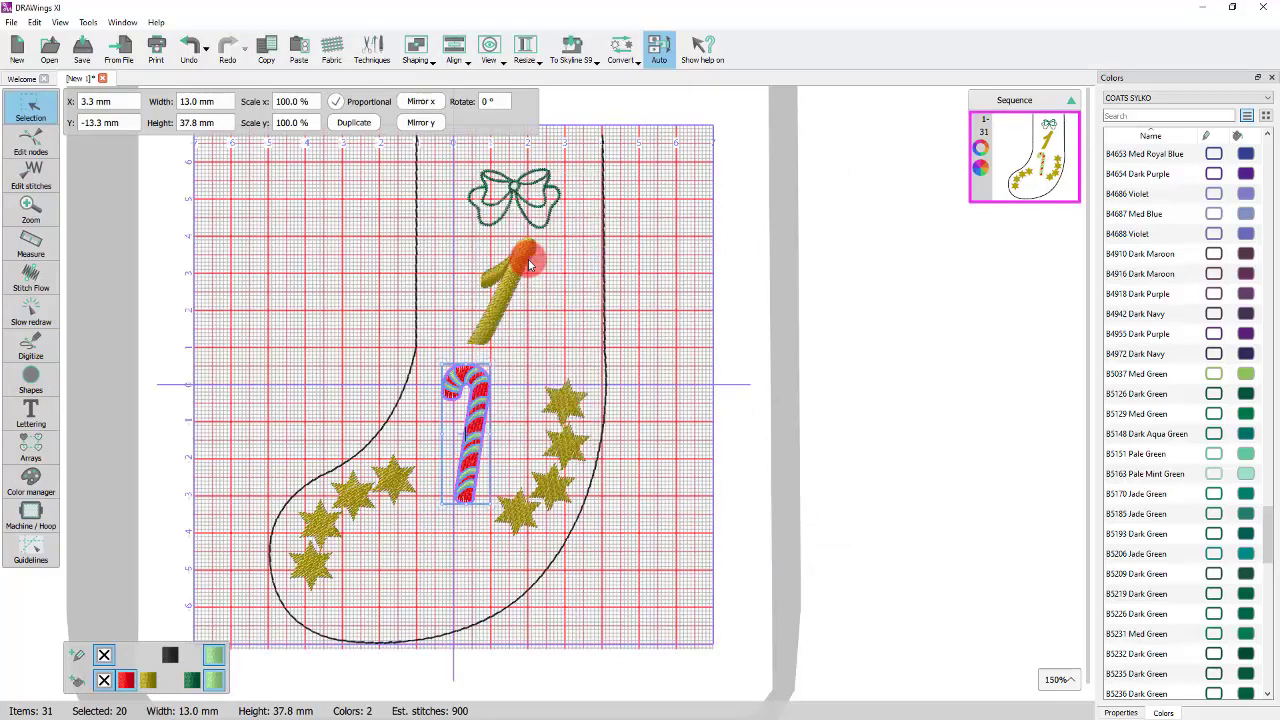
{"action": "left_click", "coordinate": [296, 683]}
{"action": "right_click", "coordinate": [212, 680]}
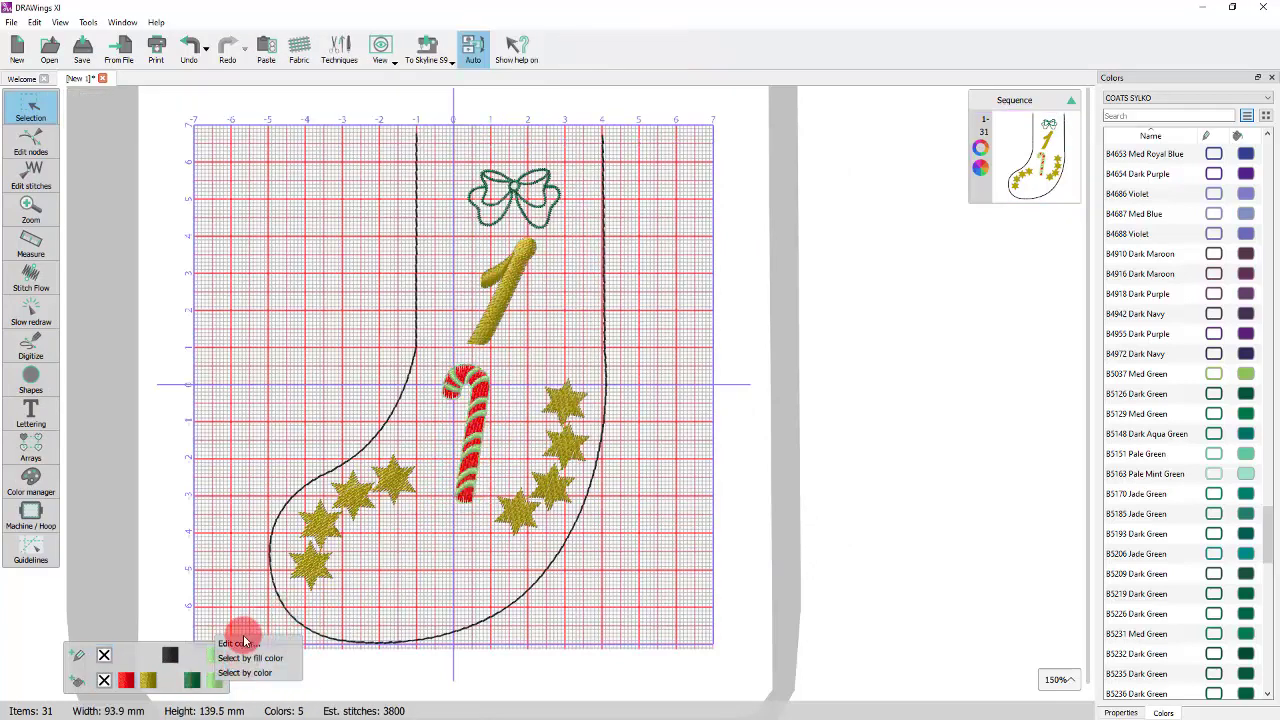
{"action": "left_click", "coordinate": [246, 659]}
{"action": "left_click", "coordinate": [192, 681]}
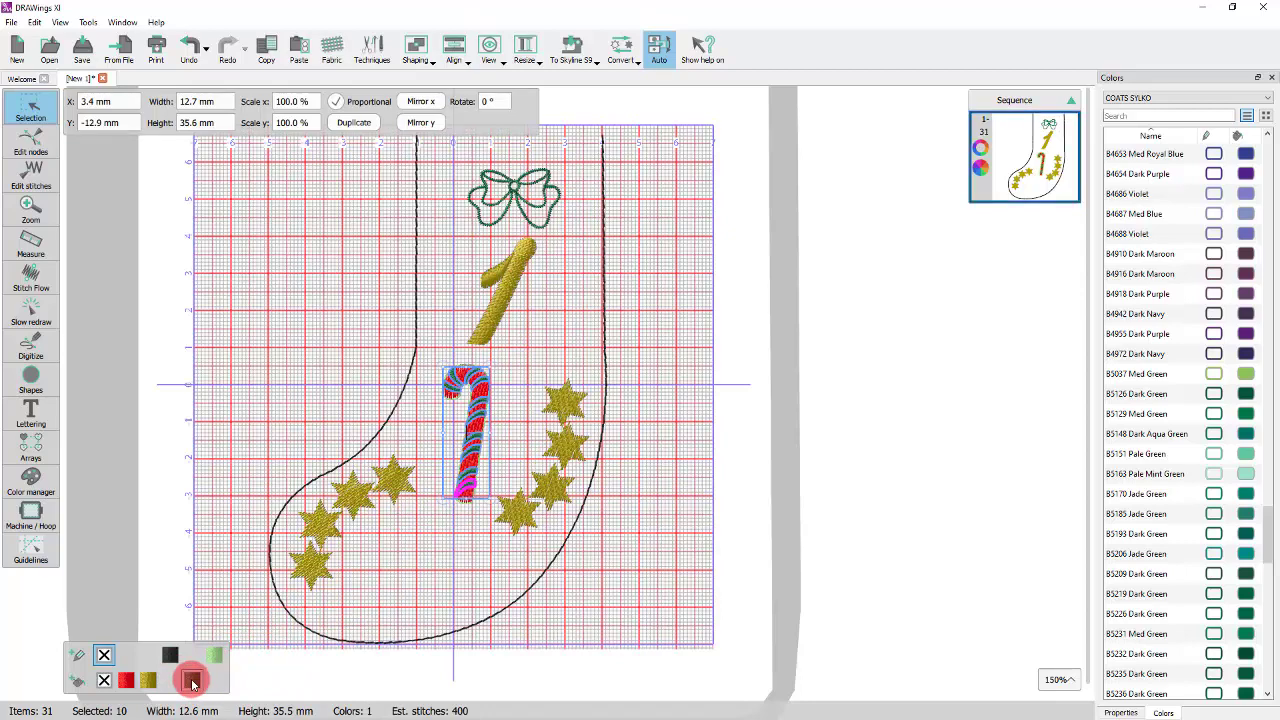
Recolor the candy cane's light green outline with the bow's green and fill its red body with B1003 White.
{"action": "right_click", "coordinate": [220, 660]}
{"action": "left_click", "coordinate": [258, 636]}
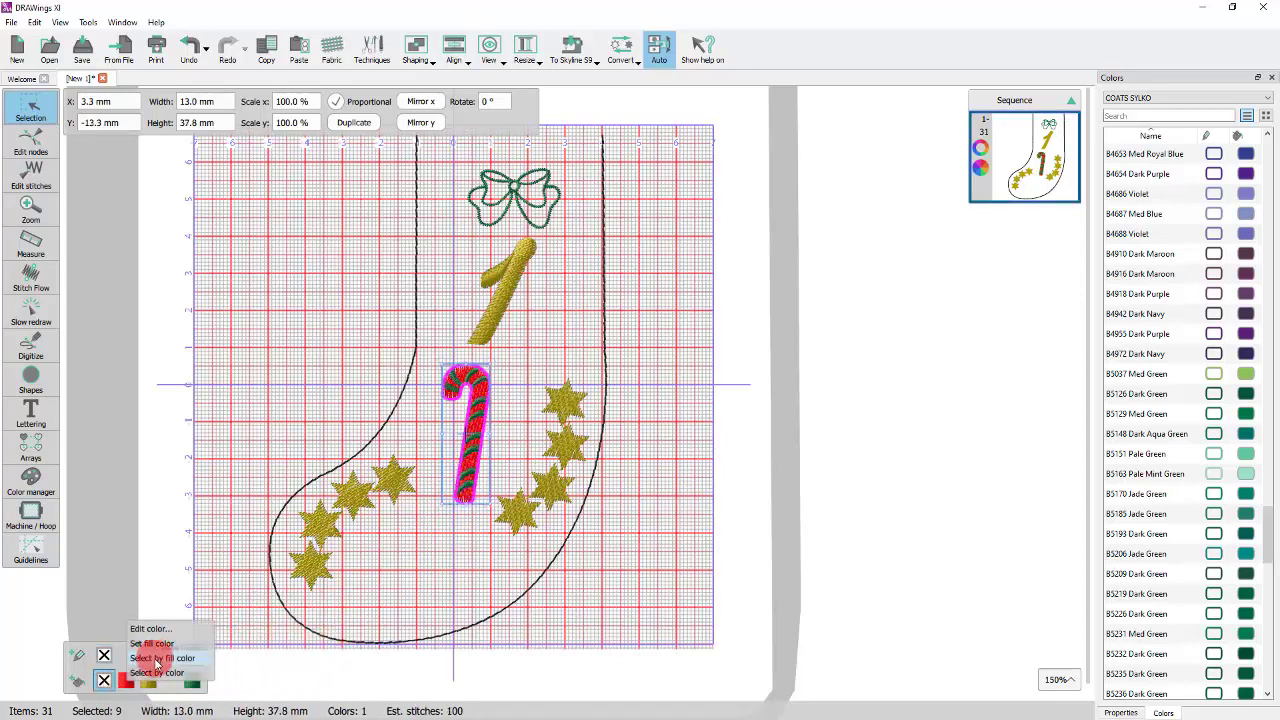
{"action": "left_click", "coordinate": [125, 680]}
{"action": "left_click_drag", "start_coordinate": [1264, 552], "coordinate": [1237, 155]}
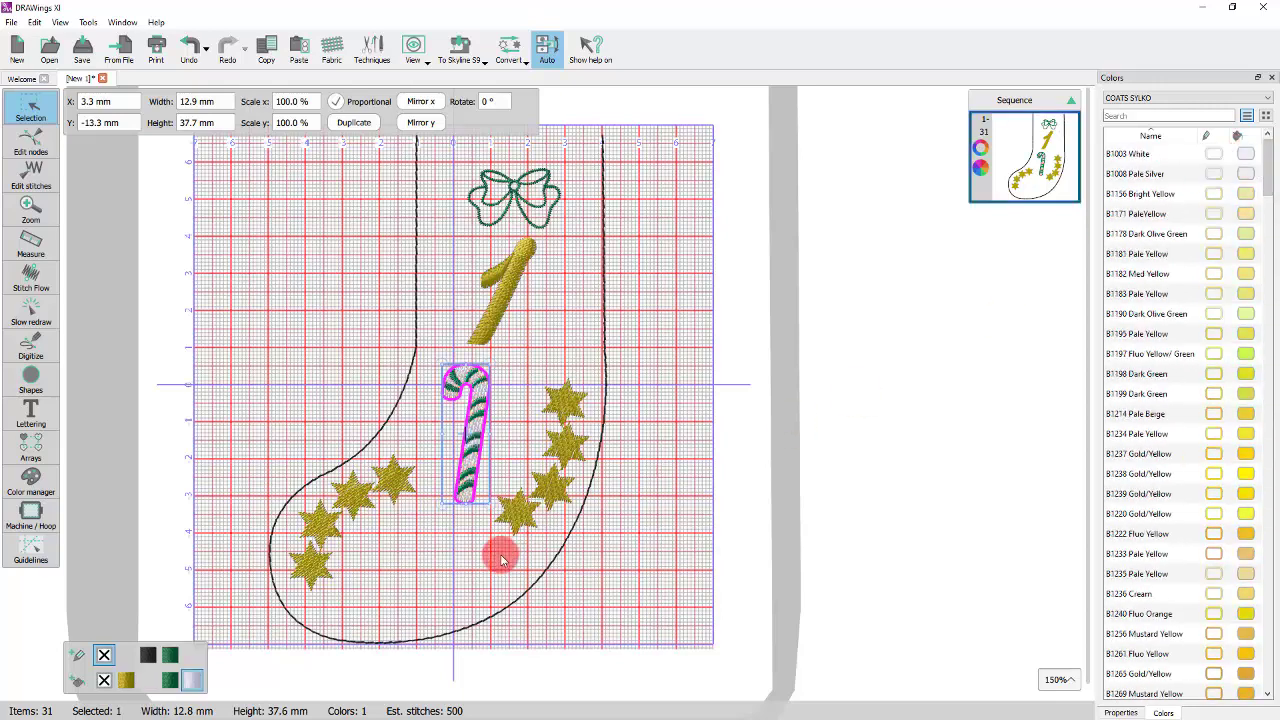
{"action": "left_click", "coordinate": [465, 558]}
Insert the Candie02 clip art in the stocking's foot, about 26 mm wide and 28 mm high, and ungroup it.
{"action": "left_click", "coordinate": [88, 22]}
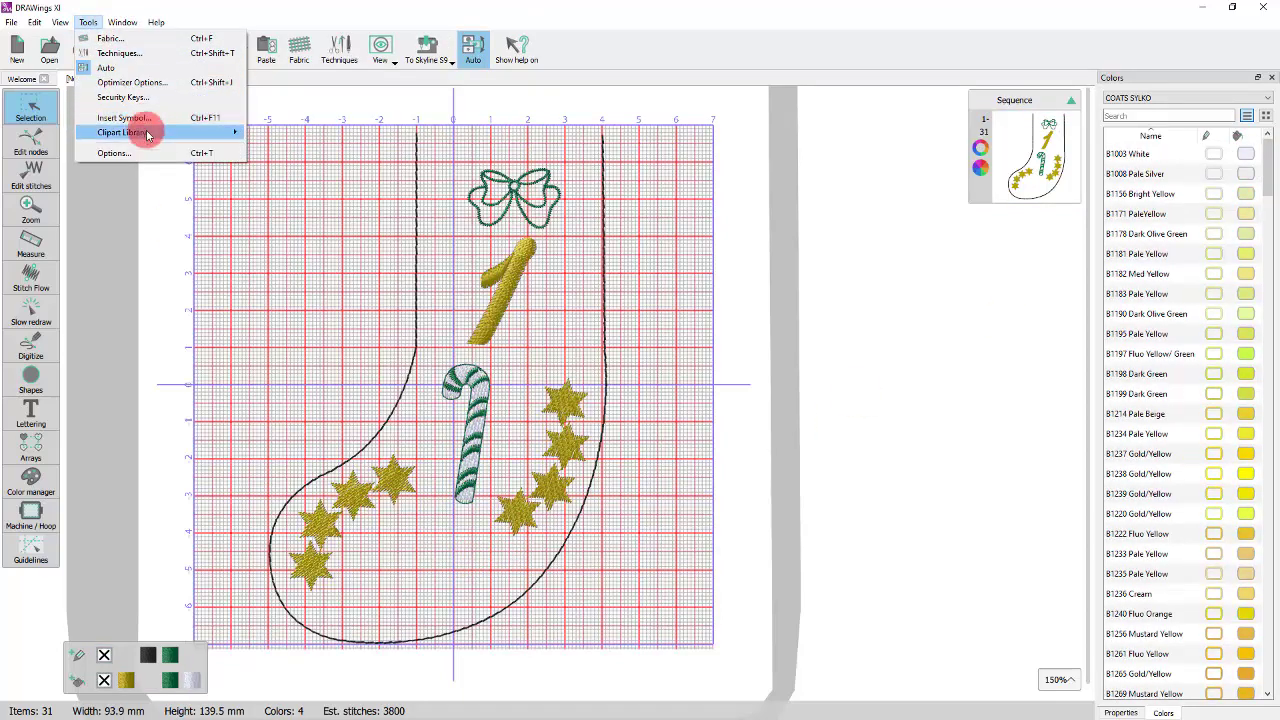
{"action": "mouse_move", "coordinate": [140, 129]}
{"action": "left_click", "coordinate": [272, 130]}
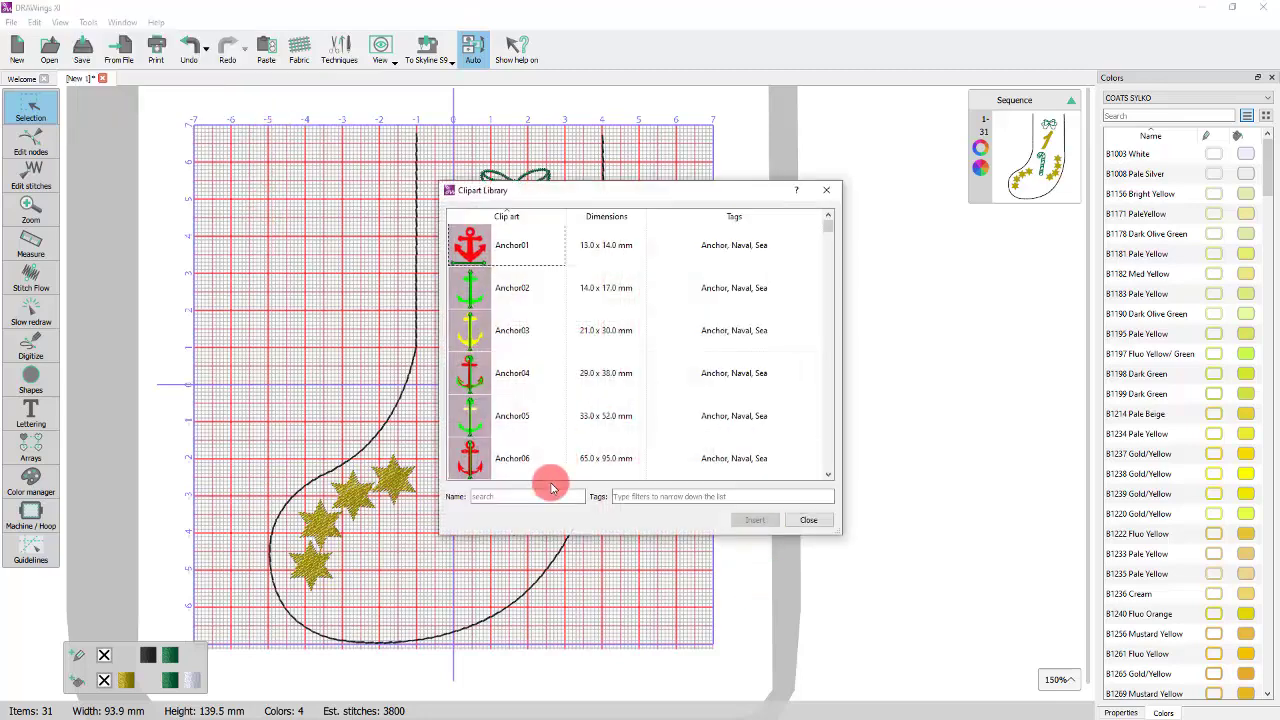
{"action": "type", "text": "can"}
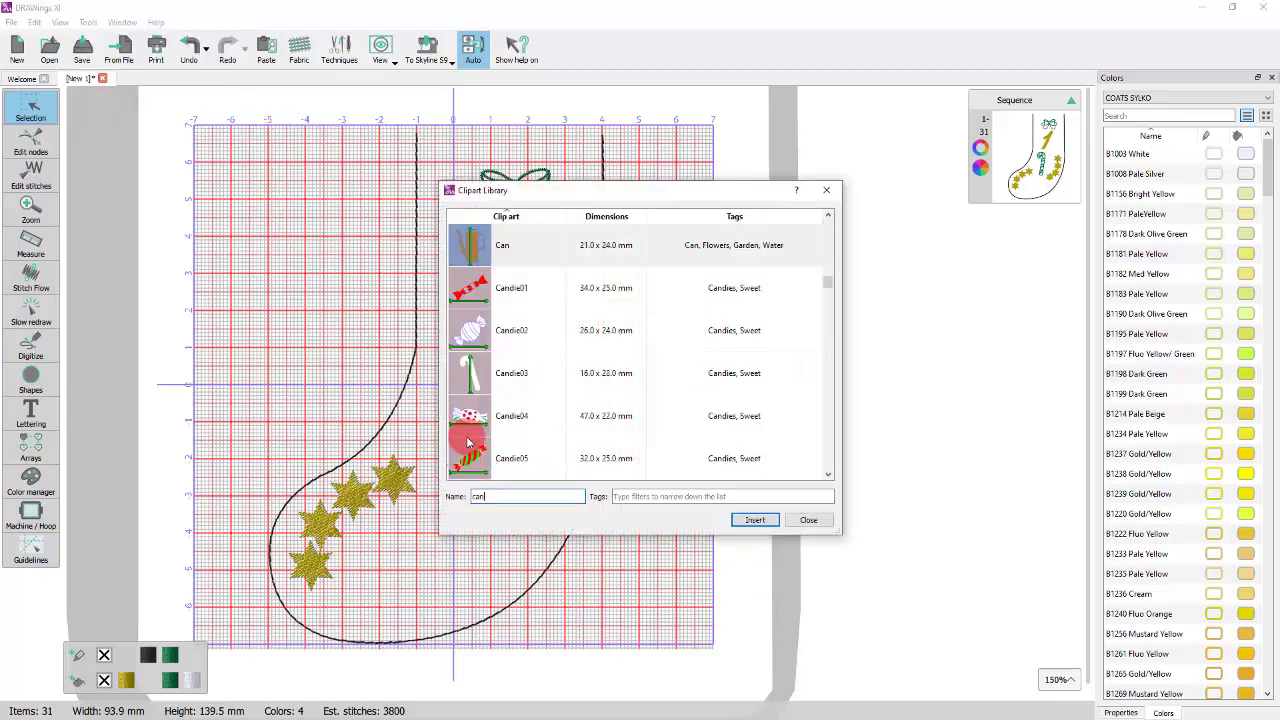
{"action": "left_click", "coordinate": [478, 336]}
{"action": "left_click", "coordinate": [755, 519]}
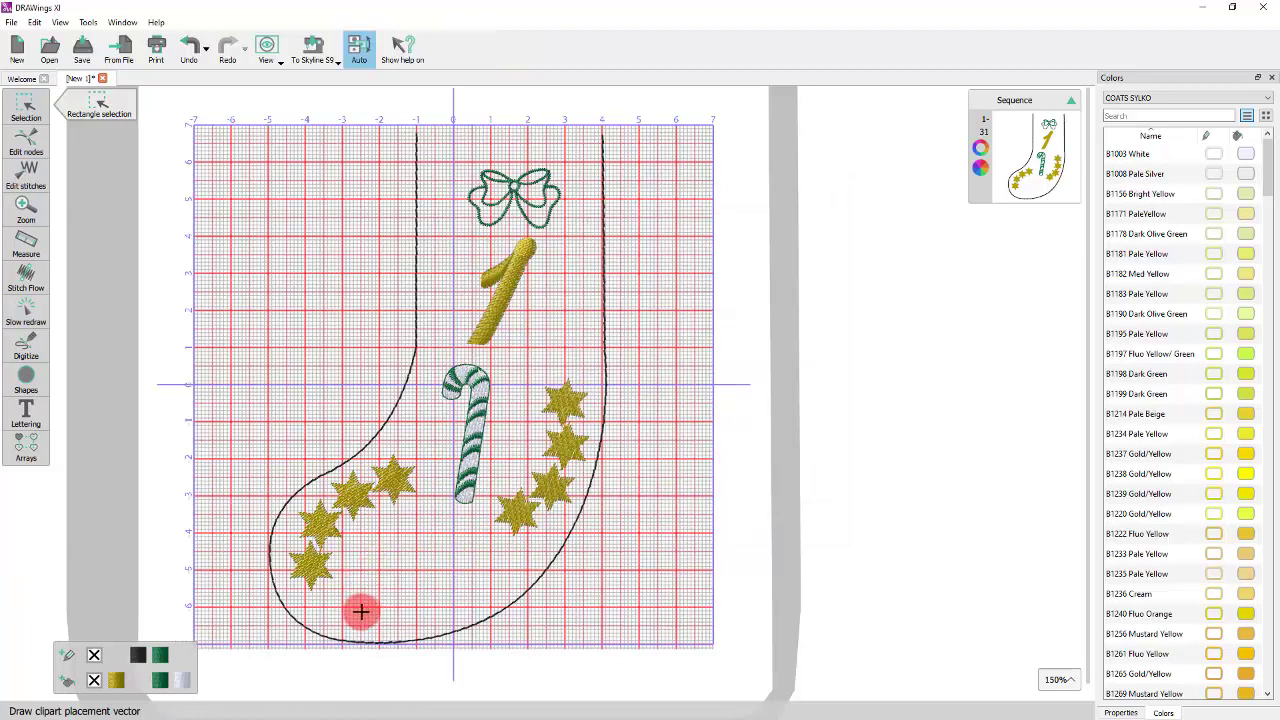
{"action": "mouse_move", "coordinate": [364, 611]}
{"action": "left_mouse_down"}
{"action": "mouse_move", "coordinate": [476, 577]}
{"action": "mouse_move", "coordinate": [460, 591]}
{"action": "mouse_move", "coordinate": [471, 594]}
{"action": "left_mouse_up"}
{"action": "right_click", "coordinate": [410, 571]}
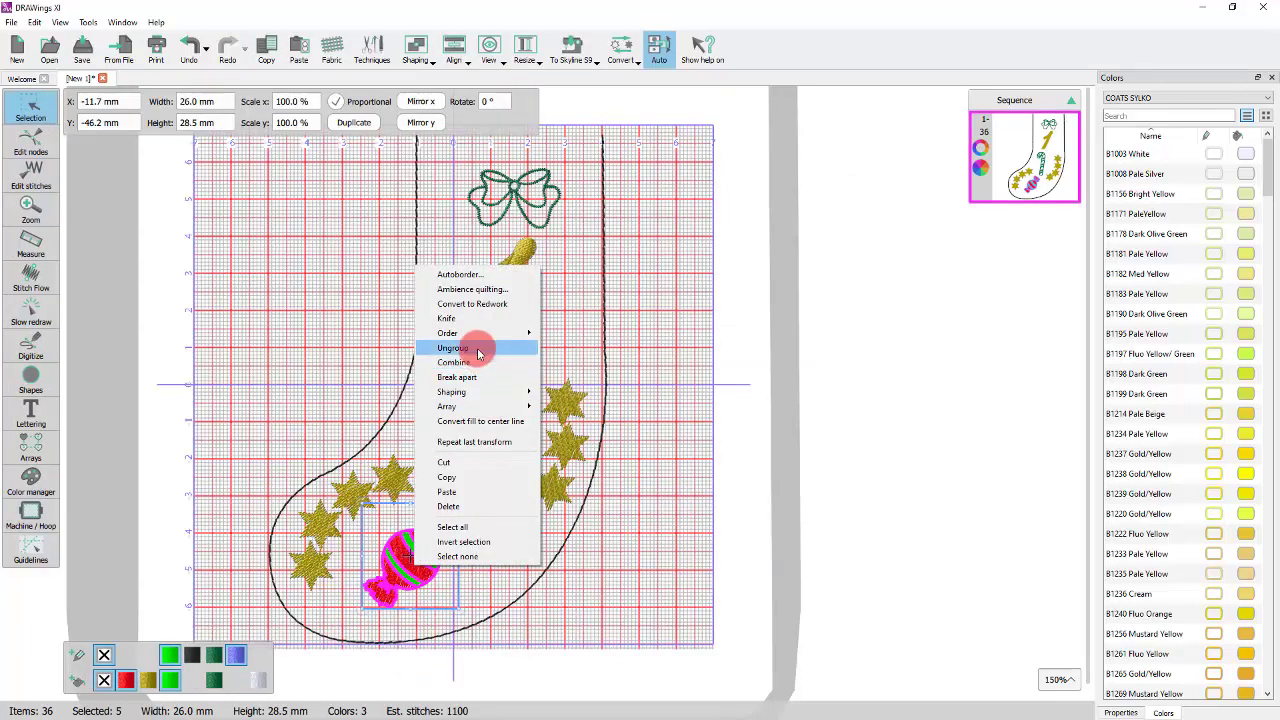
{"action": "left_click", "coordinate": [389, 444]}
{"action": "left_click", "coordinate": [358, 682]}
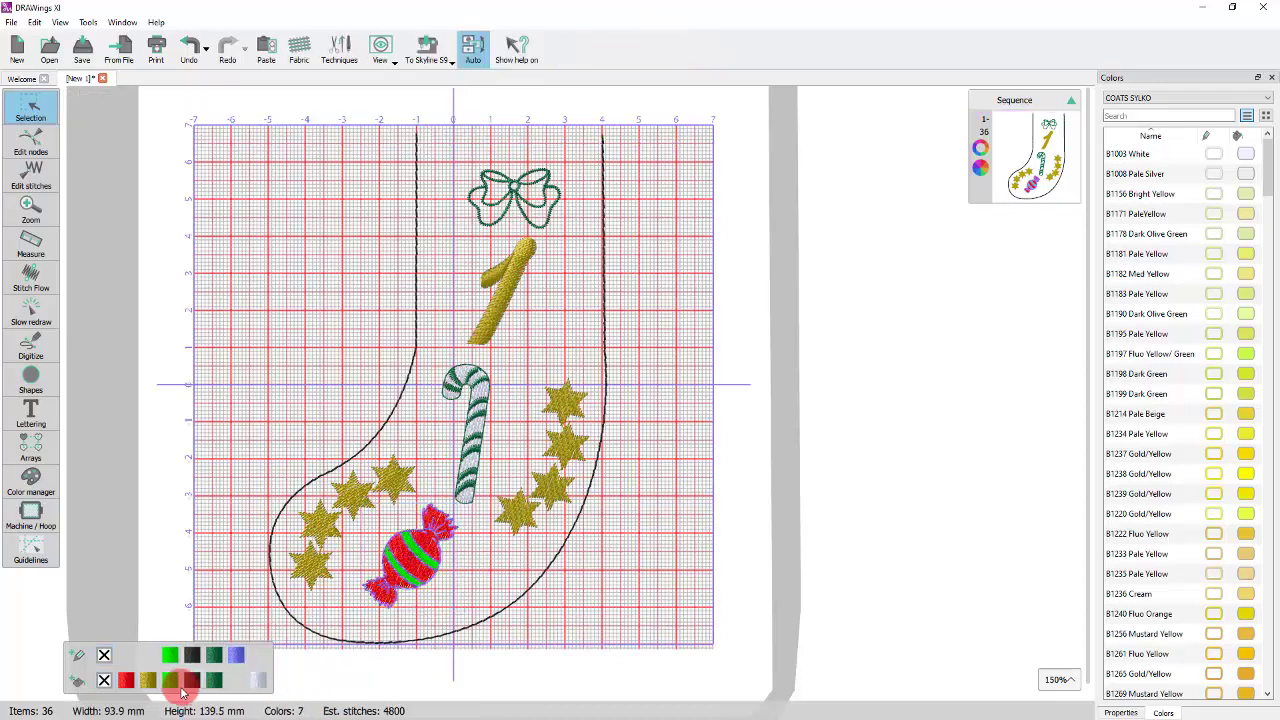
Select the candy's light green stripes and light green outline detail by color and recolor both with the bow's green.
{"action": "right_click", "coordinate": [170, 682]}
{"action": "left_click", "coordinate": [206, 658]}
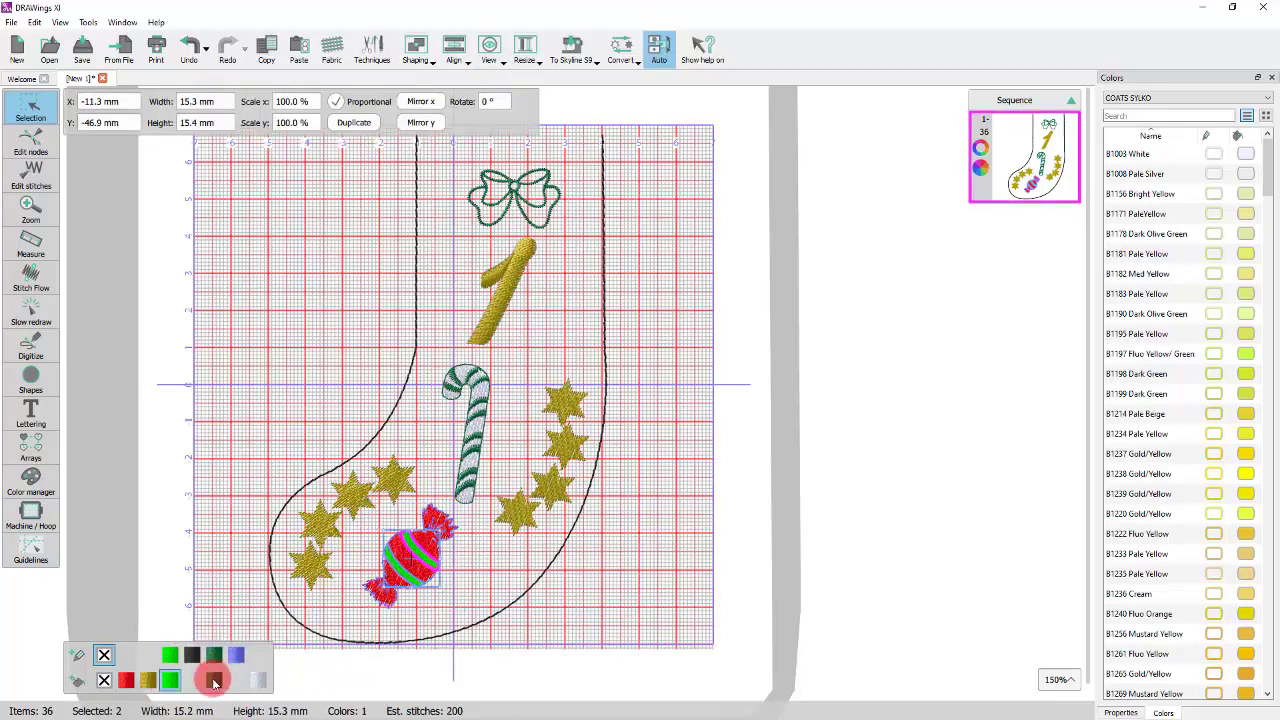
{"action": "left_click", "coordinate": [213, 682]}
{"action": "right_click", "coordinate": [170, 656]}
{"action": "left_click", "coordinate": [220, 634]}
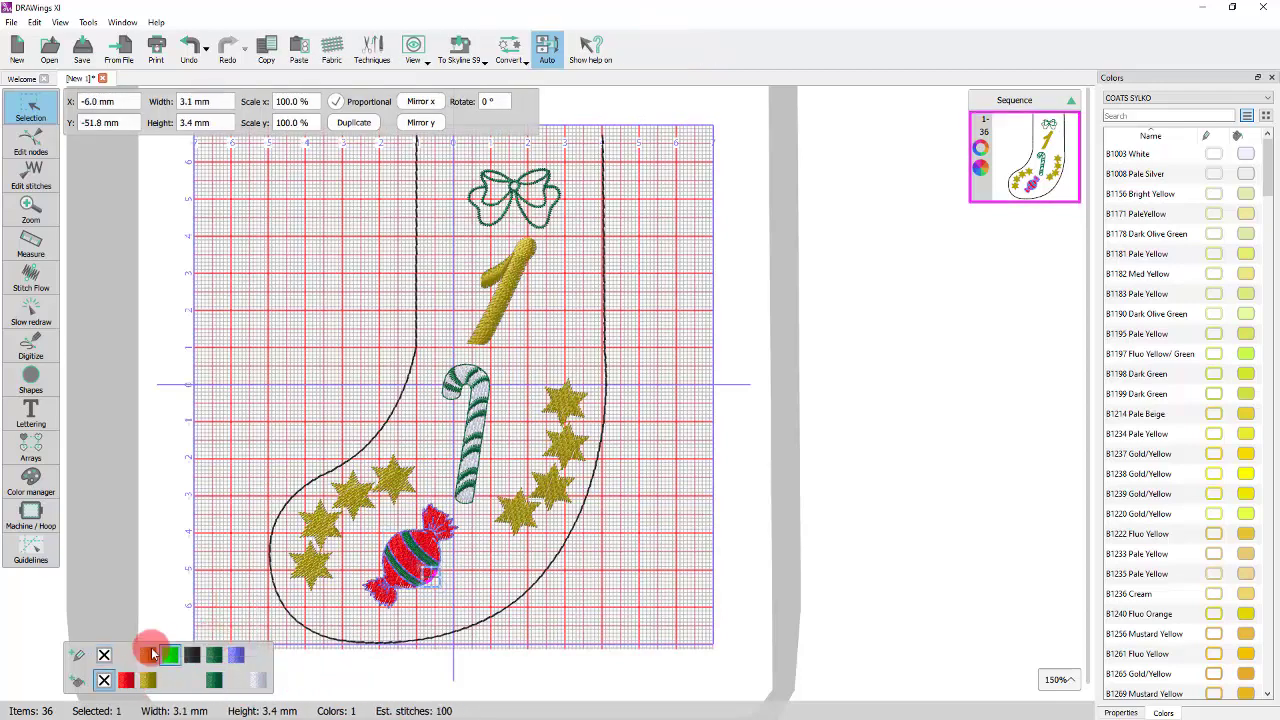
{"action": "left_click", "coordinate": [212, 658]}
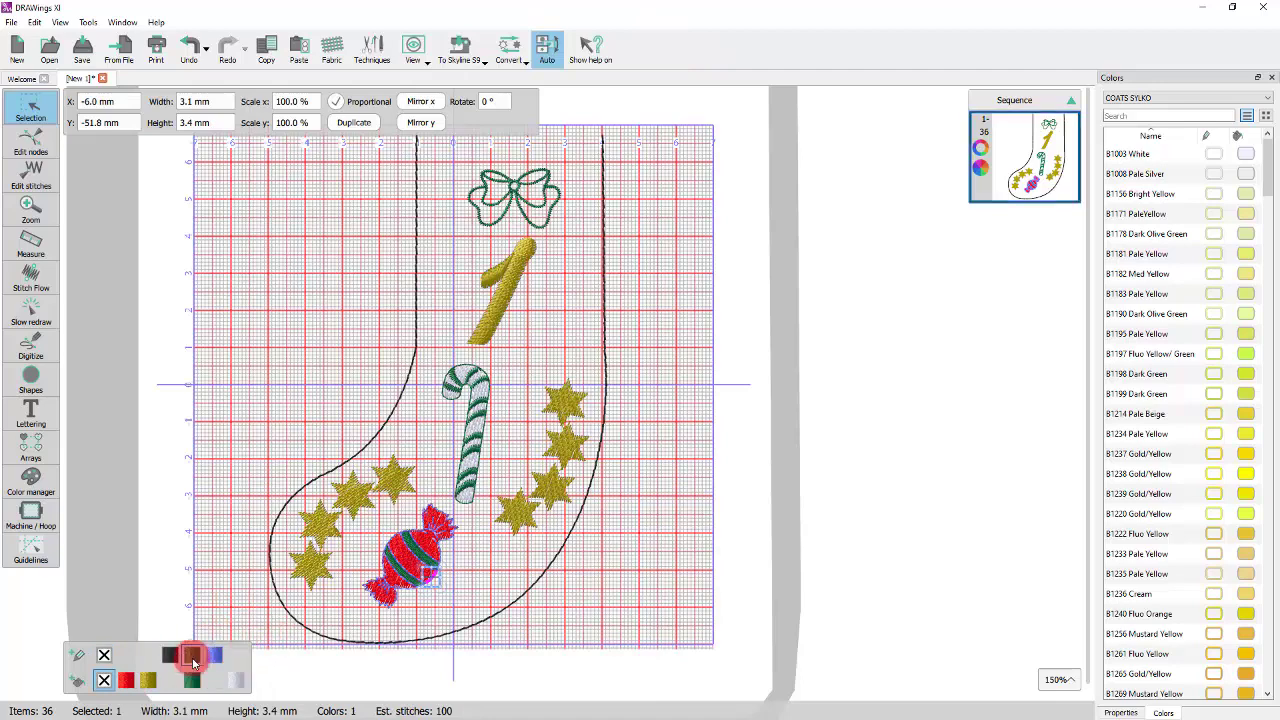
Recolor the candy's blue outlines with the bow's green and fill its red body with the candy cane's white.
{"action": "right_click", "coordinate": [214, 656]}
{"action": "left_click", "coordinate": [257, 639]}
{"action": "left_click", "coordinate": [189, 655]}
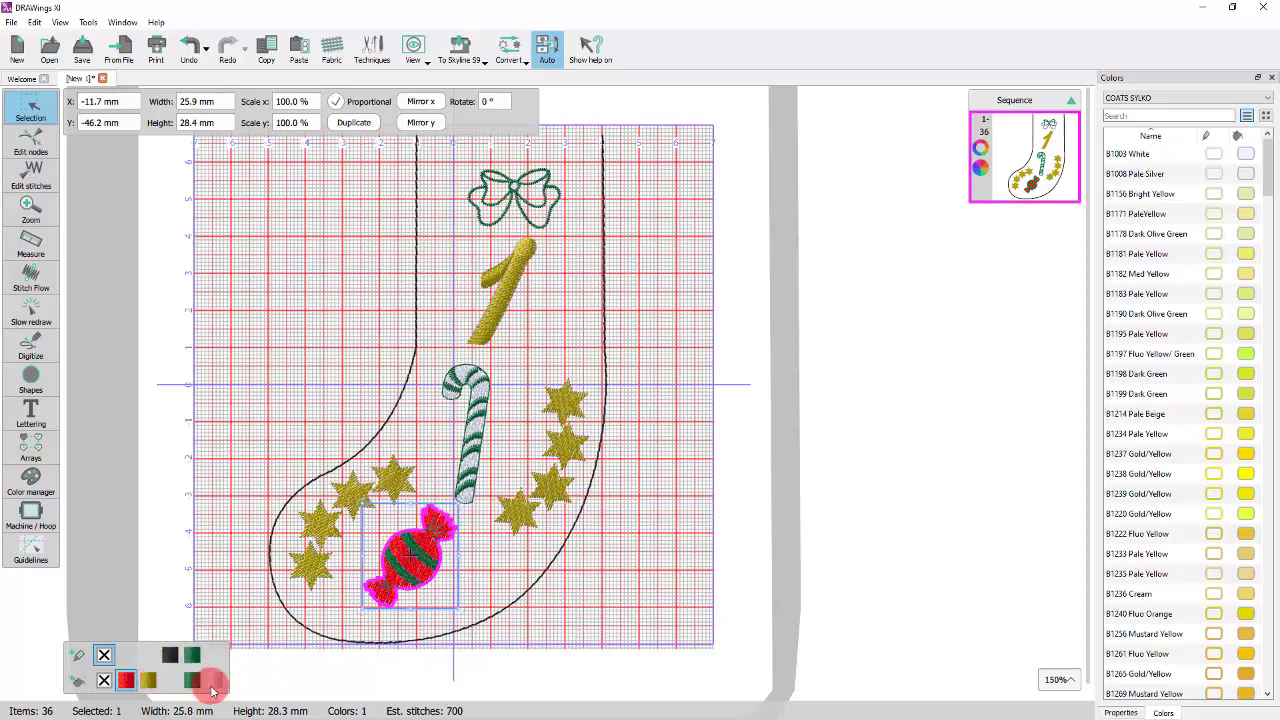
{"action": "left_click", "coordinate": [212, 680]}
{"action": "left_click", "coordinate": [417, 654]}
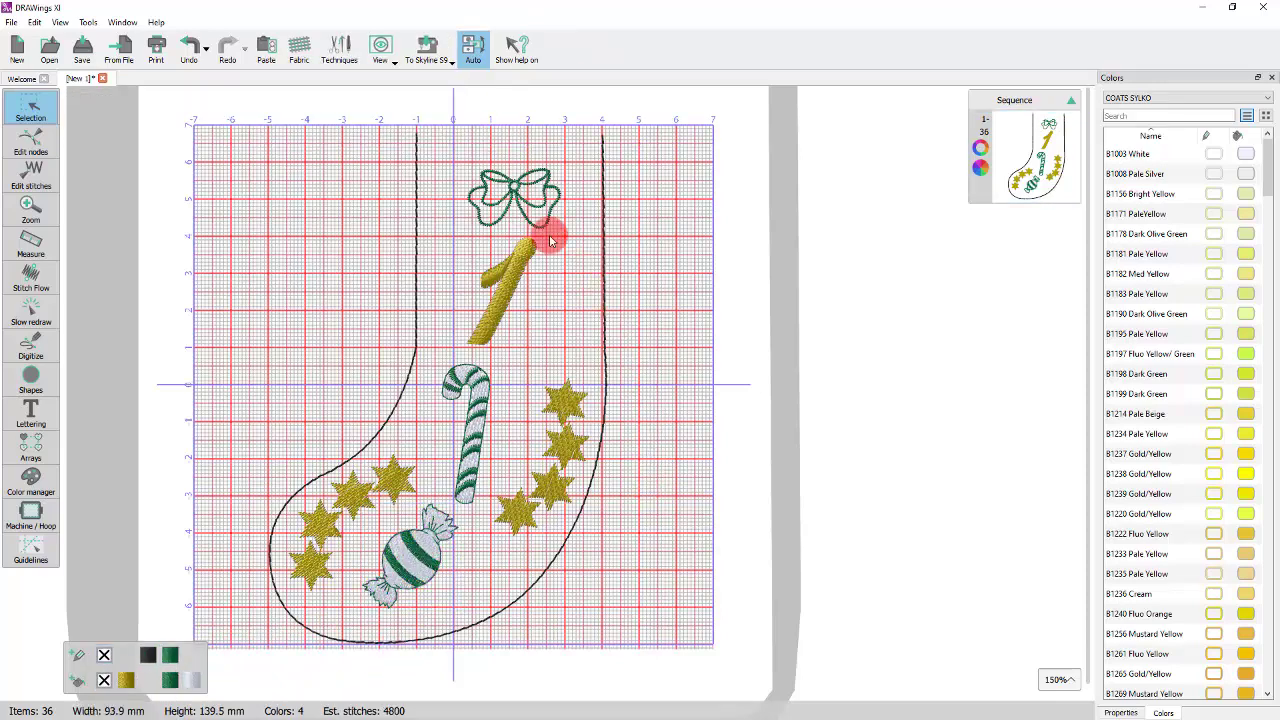
Switch from automatic to manual sequencing and move the stocking outline to the end of the stitching sequence.
{"action": "left_click", "coordinate": [474, 52]}
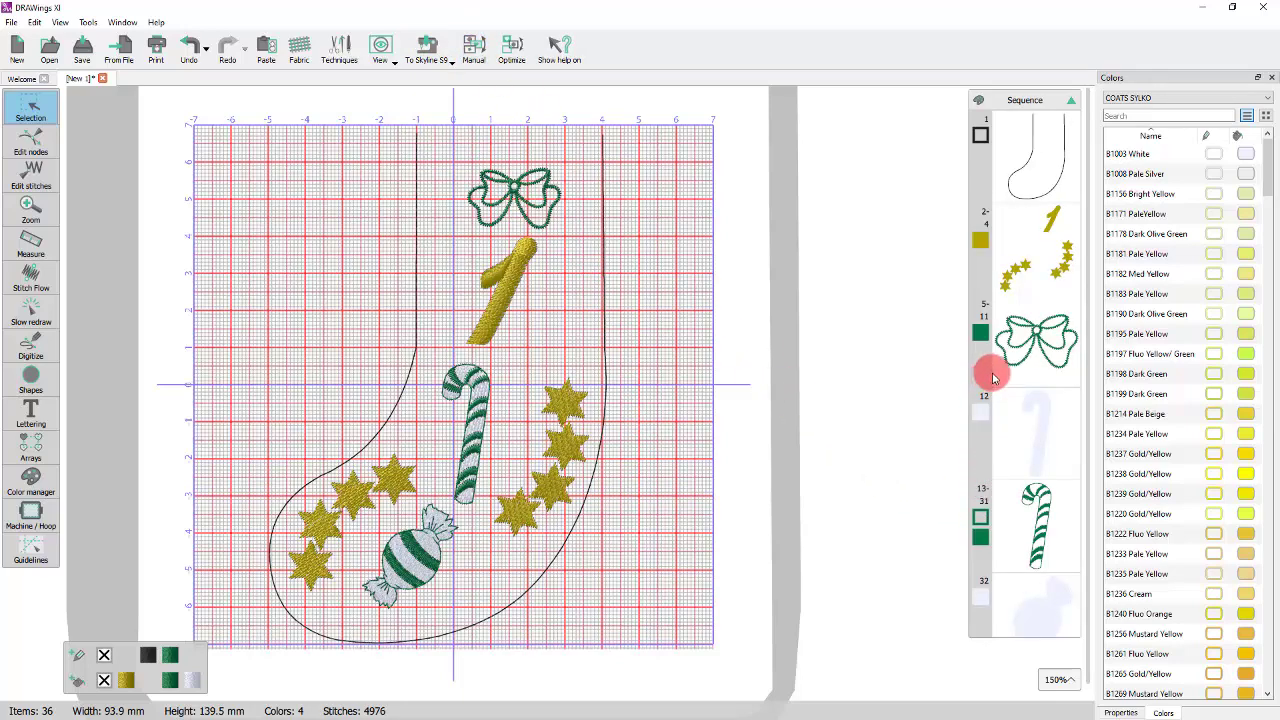
{"action": "left_click", "coordinate": [1024, 190]}
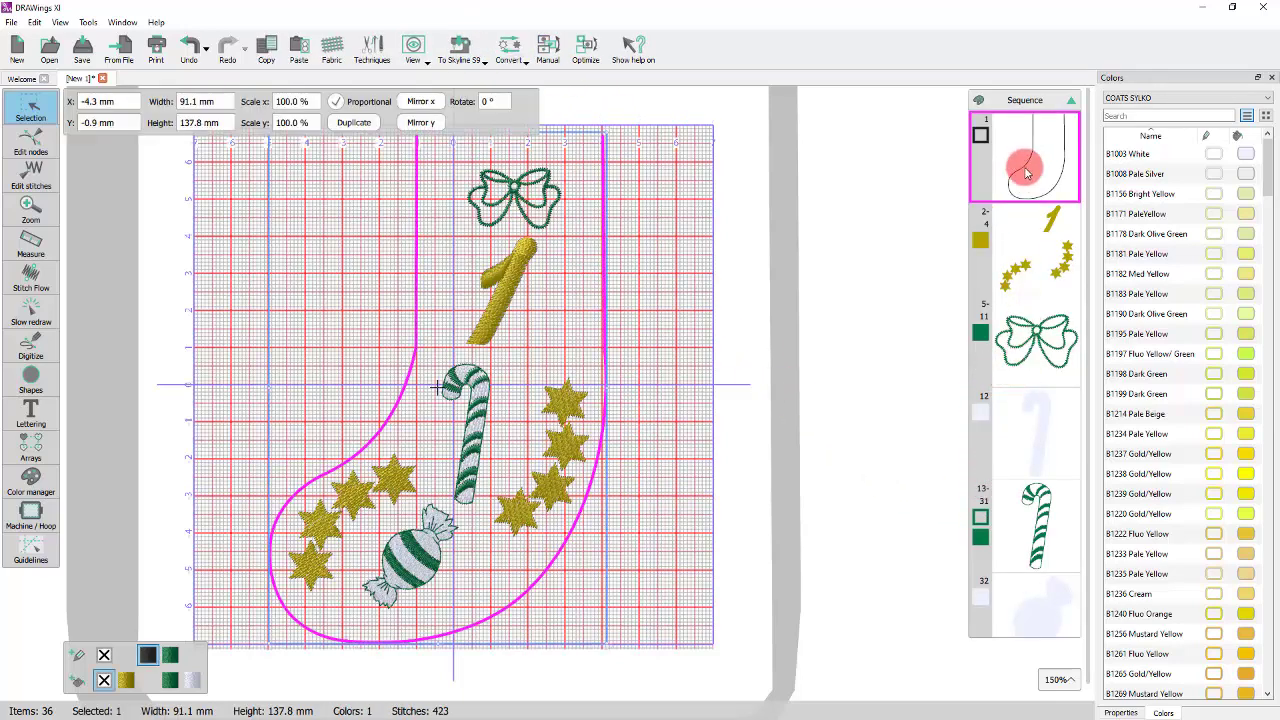
{"action": "left_click_drag", "start_coordinate": [1025, 173], "coordinate": [994, 608]}
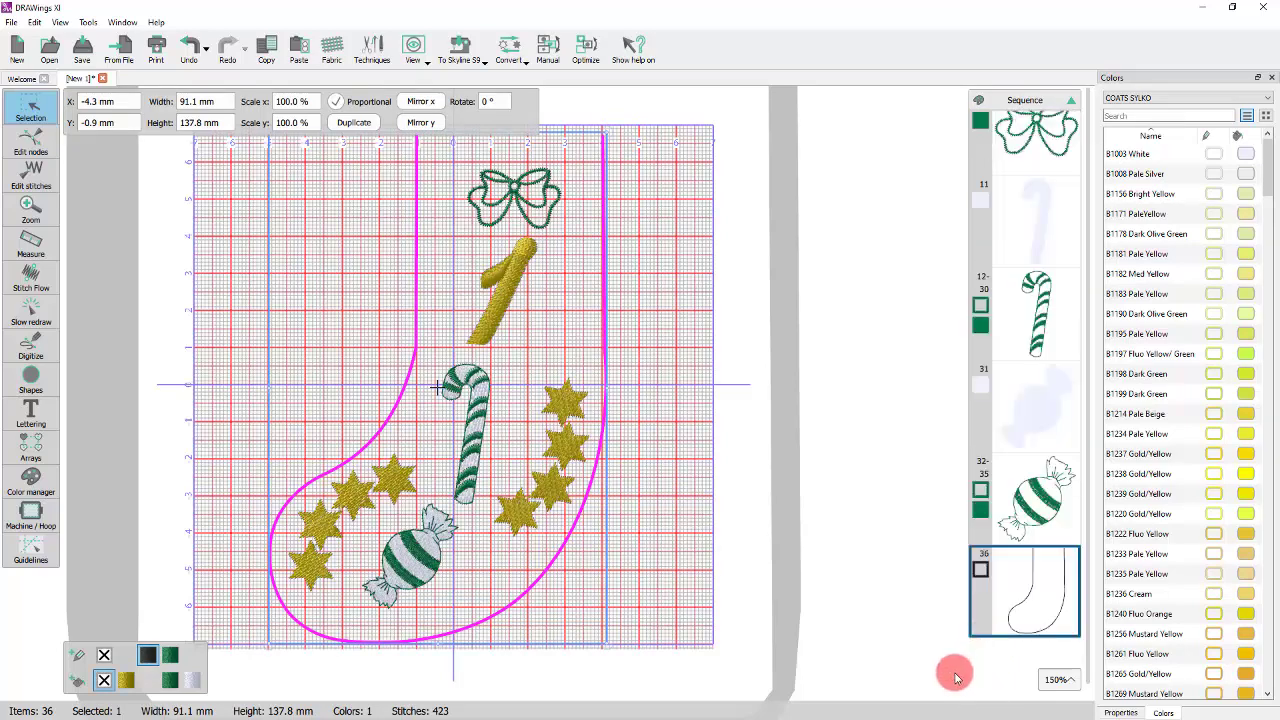
Reorder the sequence so both white fills stitch together after the gold, followed by the bow and all other green parts.
{"action": "left_click", "coordinate": [1040, 437]}
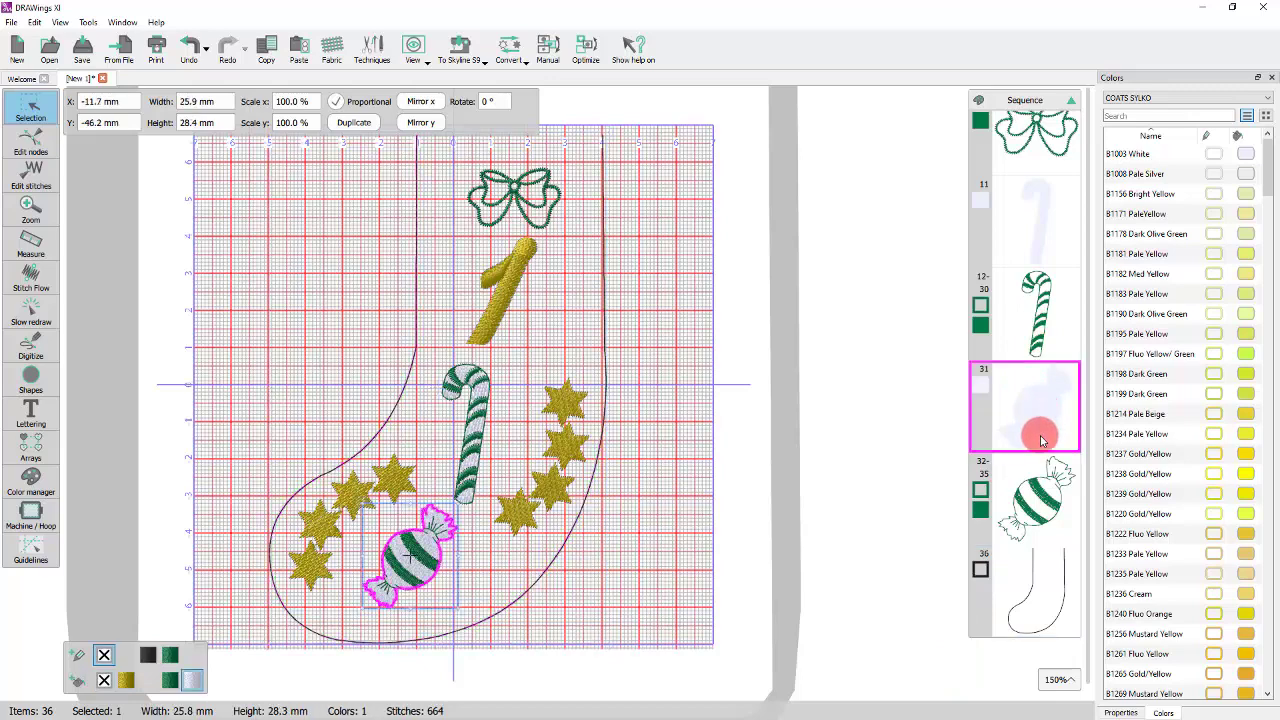
{"action": "left_click_drag", "start_coordinate": [1040, 437], "coordinate": [1020, 395]}
{"action": "left_click", "coordinate": [1015, 267]}
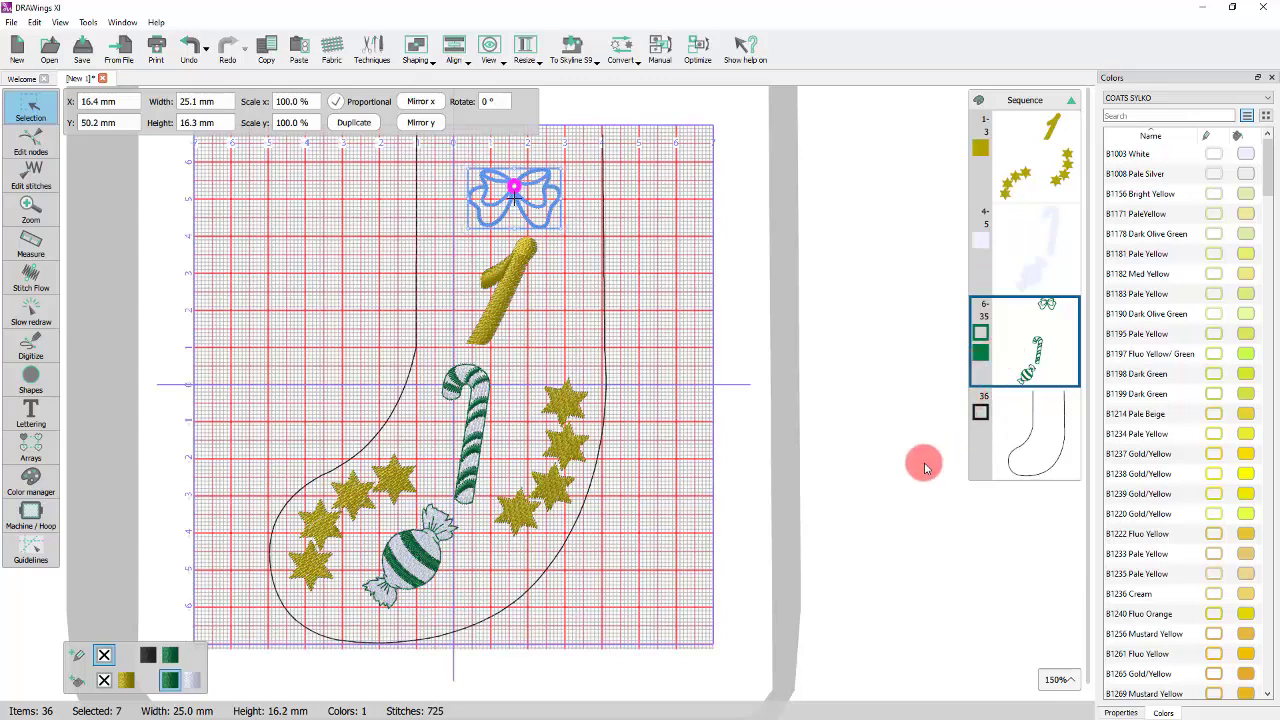
{"action": "left_click", "coordinate": [912, 533]}
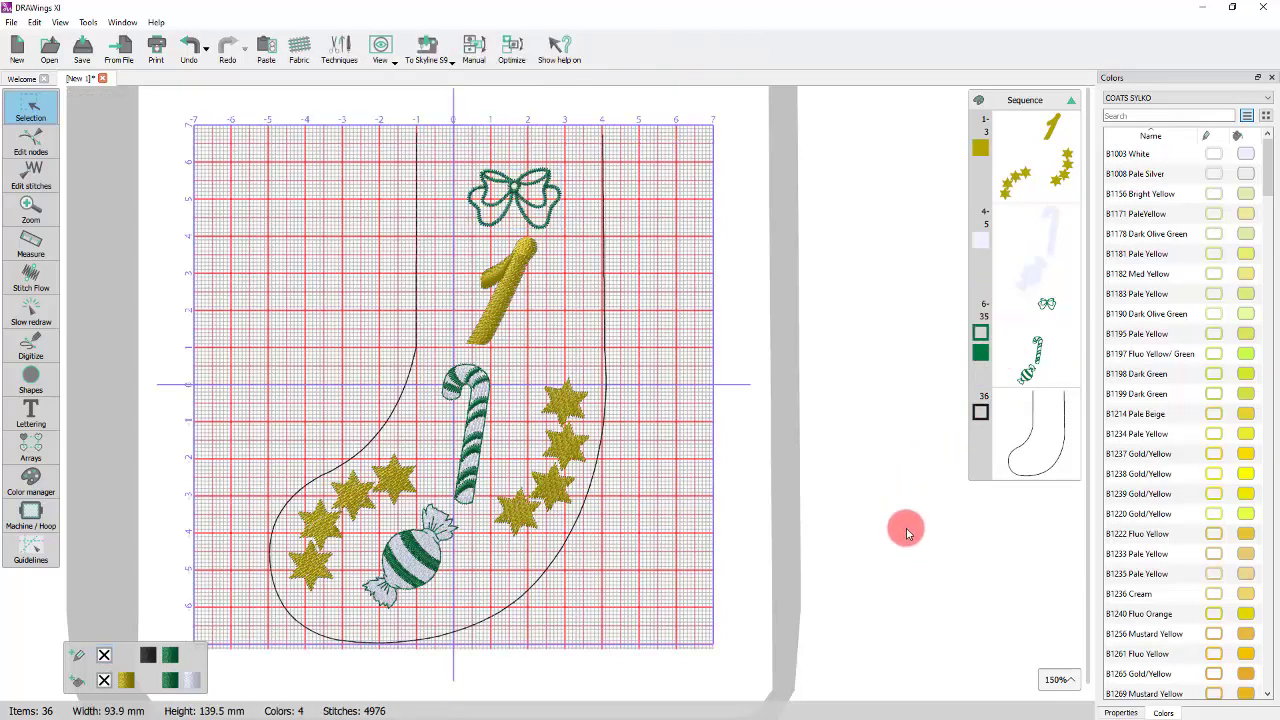
Select the whole design and apply Name Drop with the entries 1, 3 and 5.
{"action": "left_click", "coordinate": [34, 22]}
{"action": "left_click", "coordinate": [60, 106]}
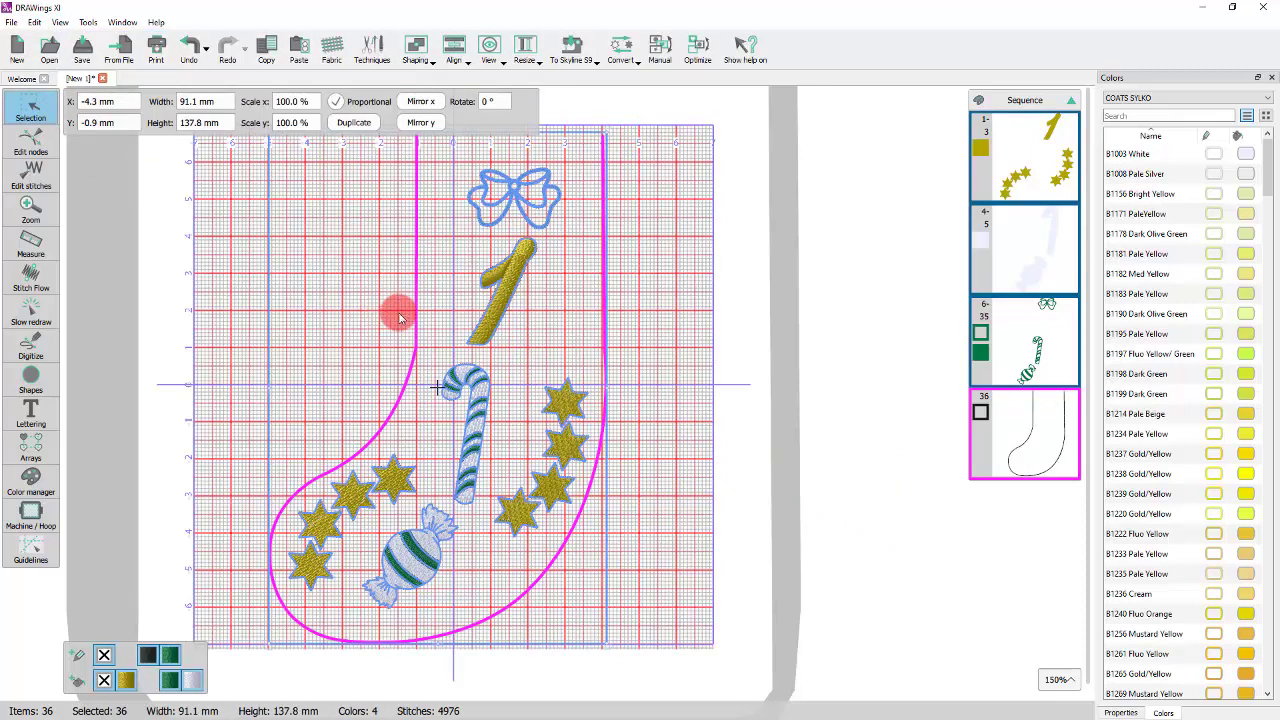
{"action": "right_click", "coordinate": [510, 270]}
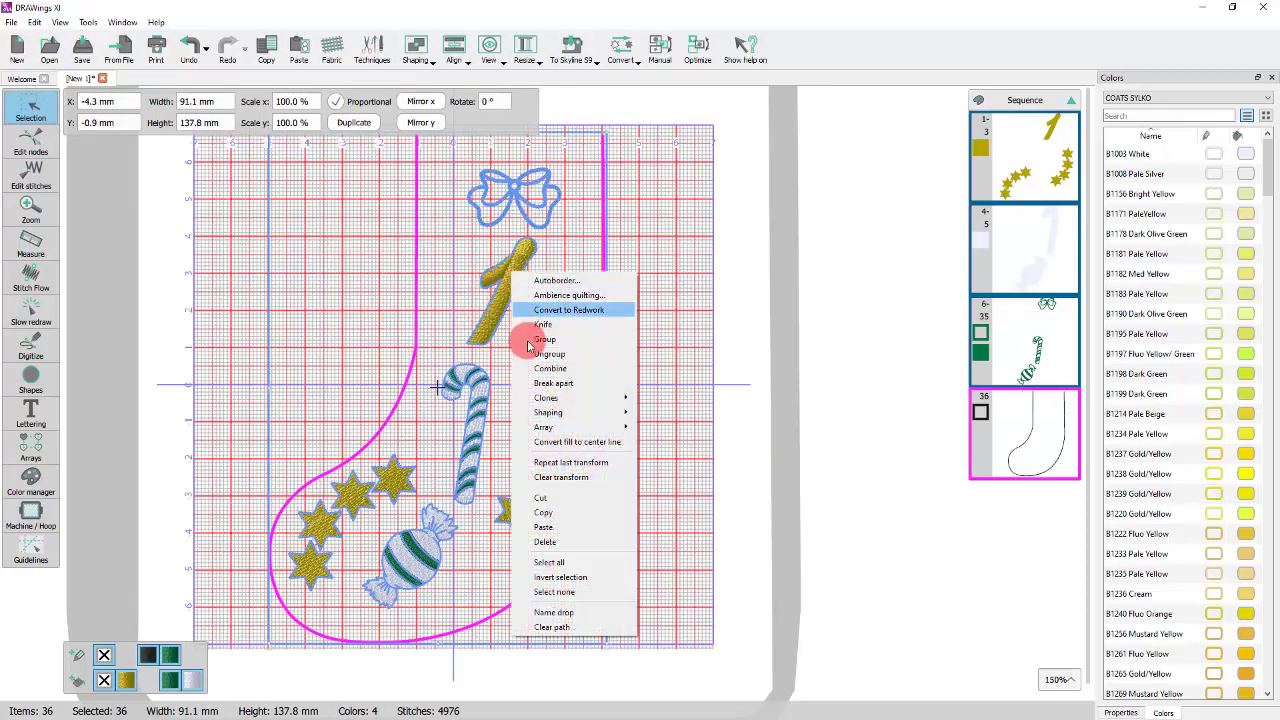
{"action": "left_click", "coordinate": [553, 612]}
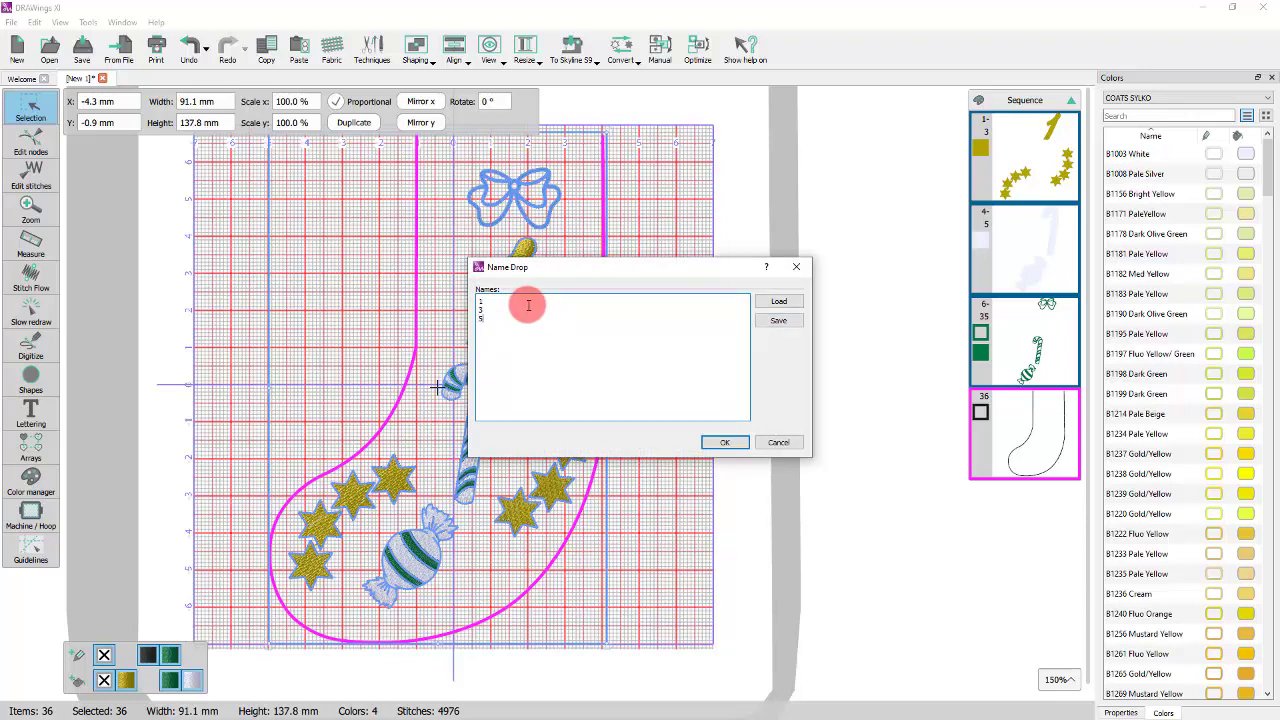
{"action": "left_click", "coordinate": [723, 445]}
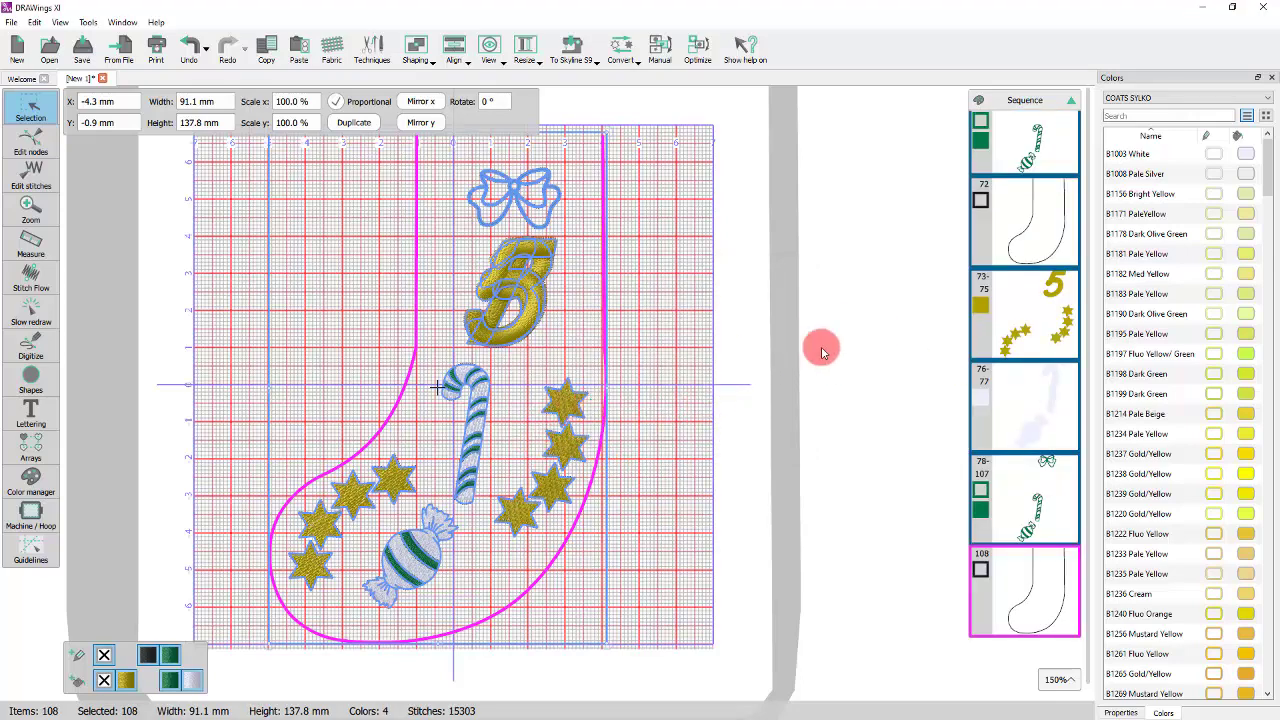
{"action": "left_click", "coordinate": [686, 331]}
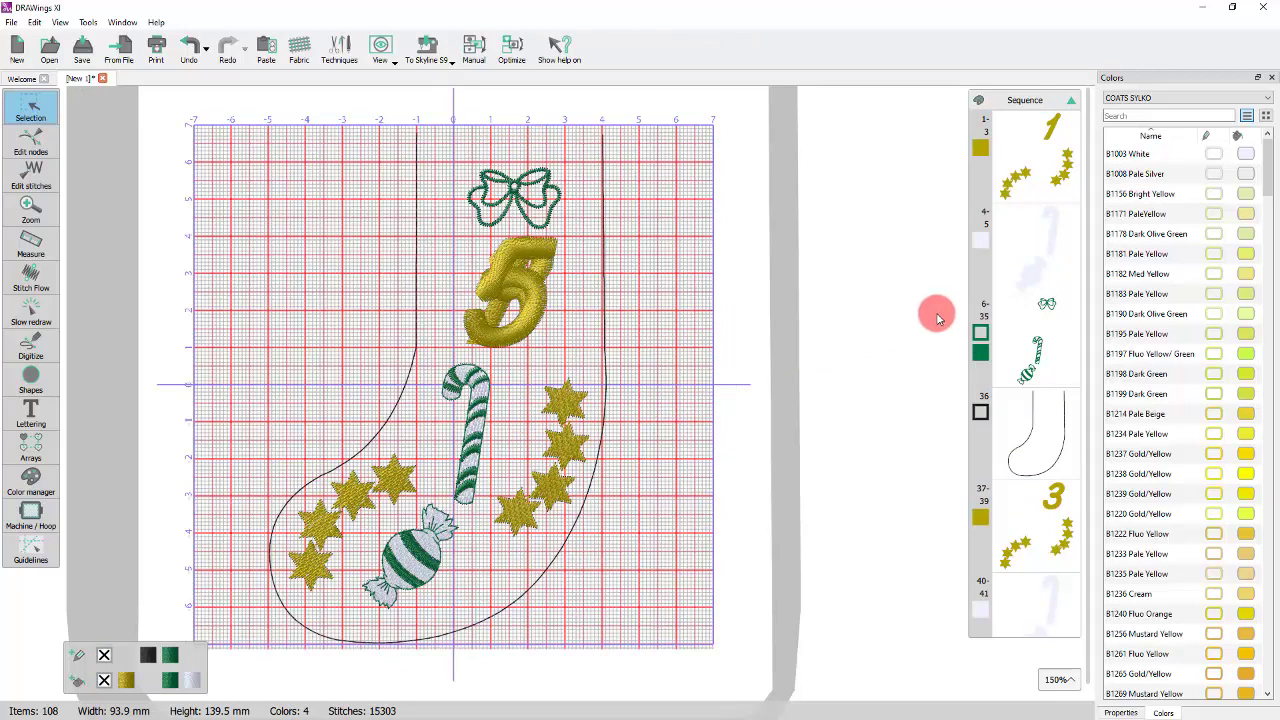
Move the complete stocking with number 1 aside to separate it from the other copies, and undo the move.
{"action": "left_click", "coordinate": [1028, 157]}
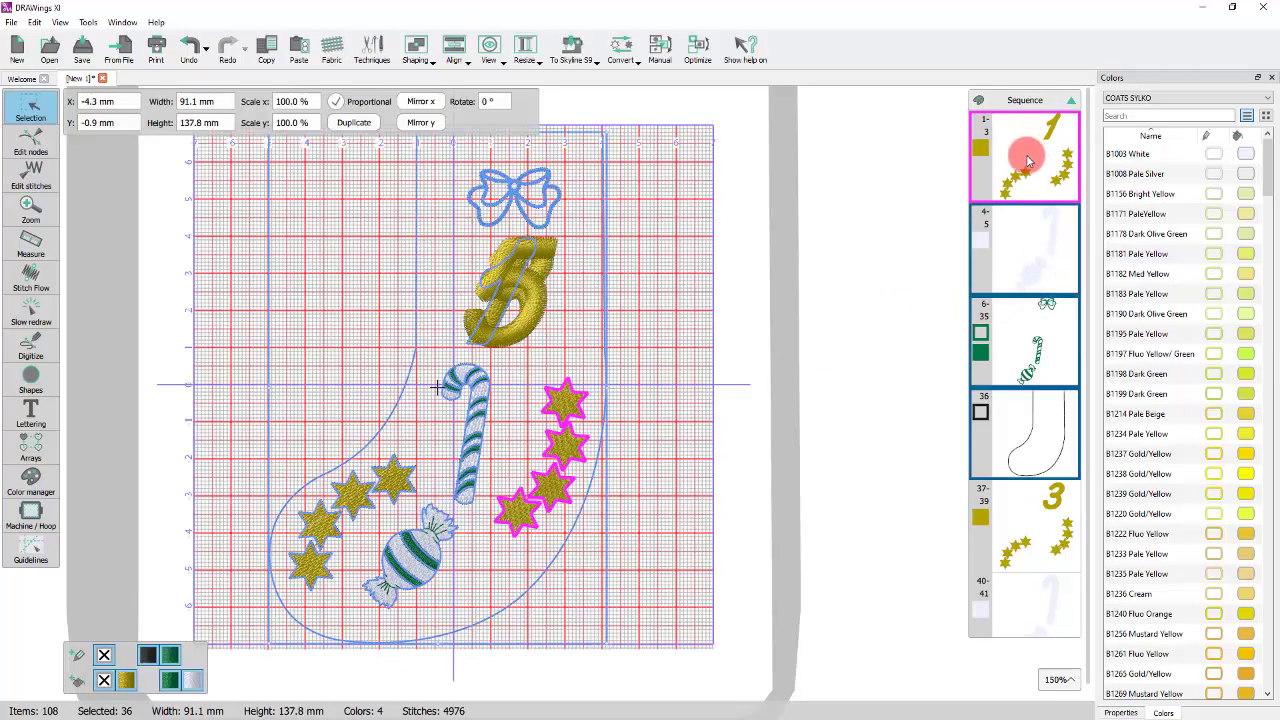
{"action": "left_click_drag", "start_coordinate": [607, 374], "coordinate": [690, 508]}
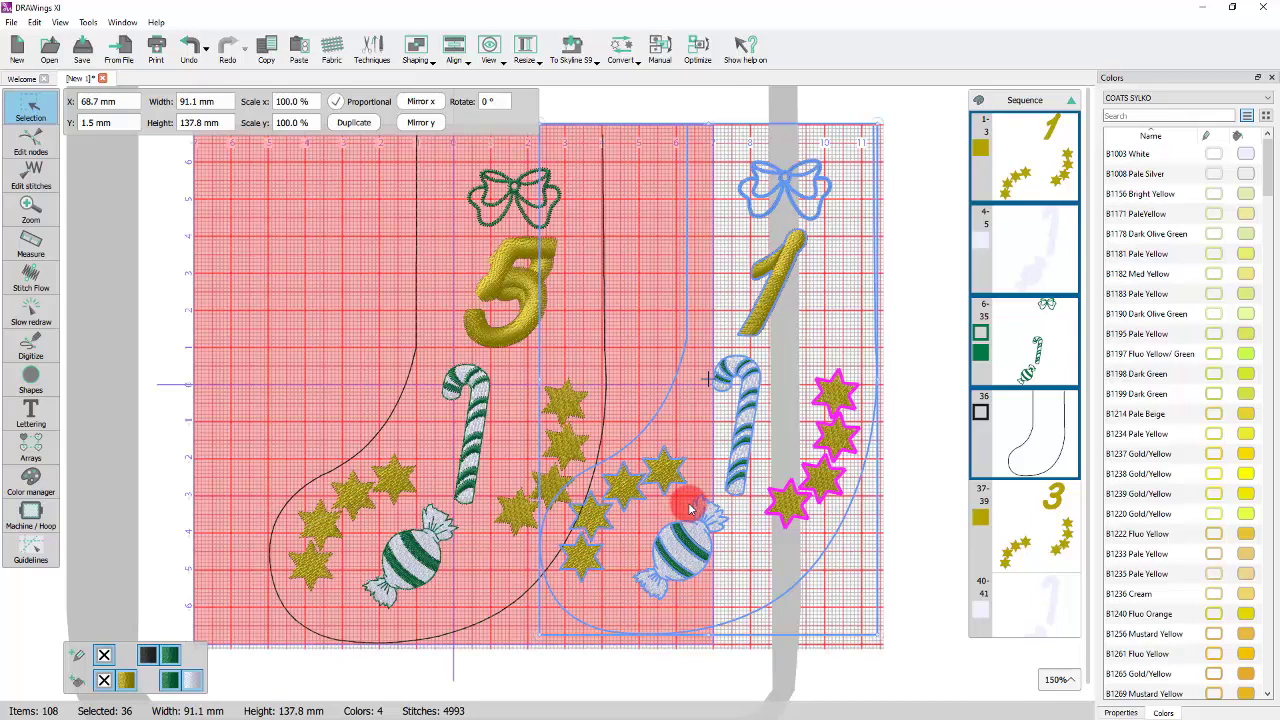
{"action": "key", "text": "ctrl+z"}
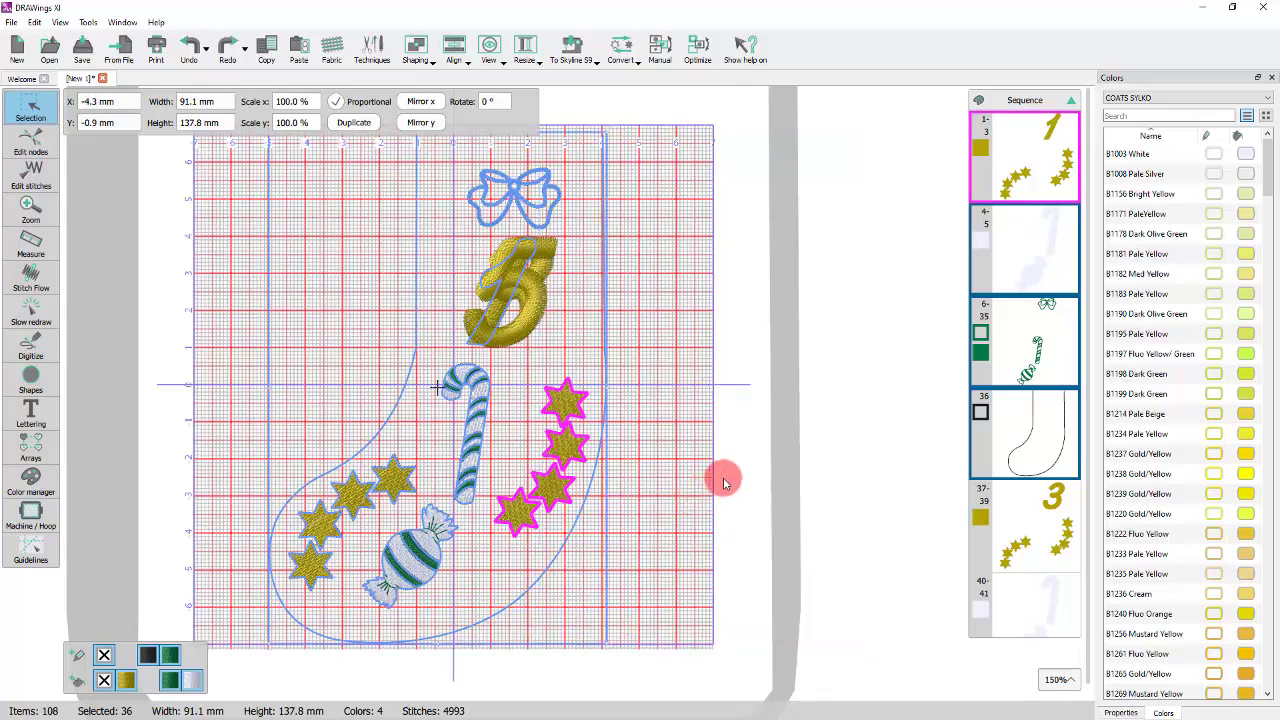
Select the stocking copy with number 3 in the sequence and examine its color blocks.
{"action": "left_click", "coordinate": [1026, 499]}
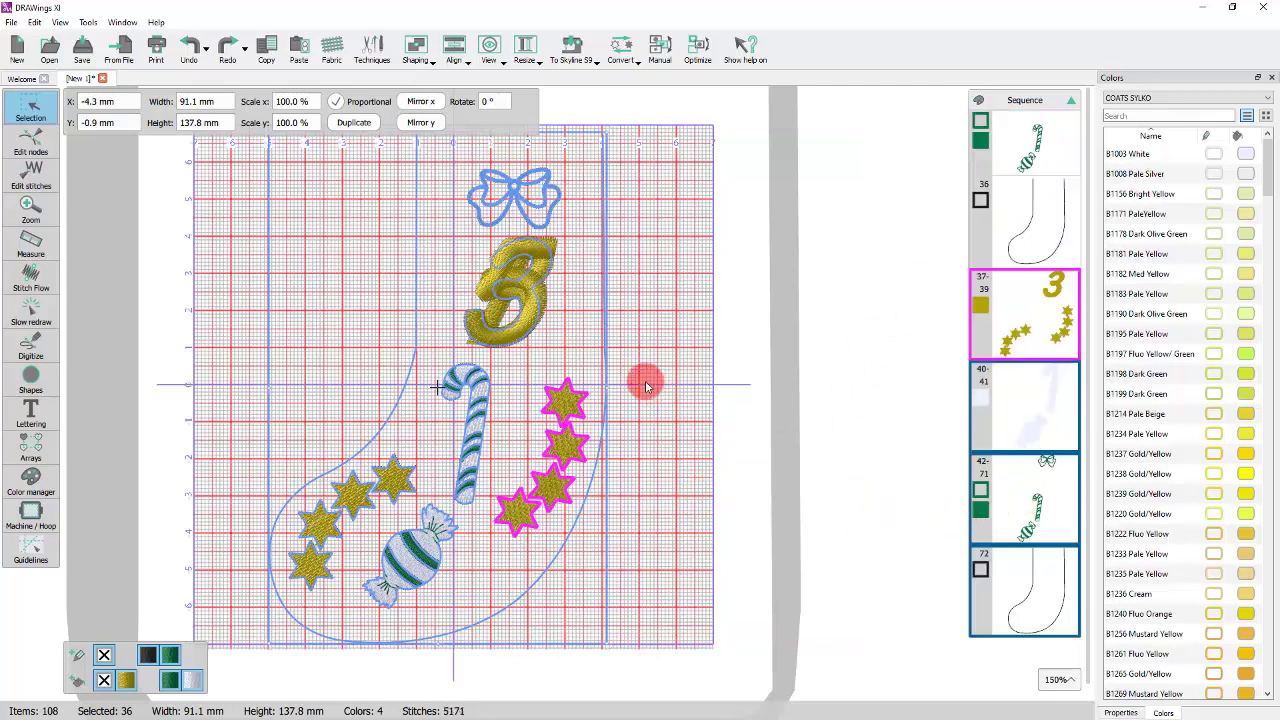
{"action": "scroll", "coordinate": [640, 377], "scroll_direction": "down", "scroll_amount": 2}
{"action": "scroll", "coordinate": [640, 377], "scroll_direction": "up", "scroll_amount": 2}
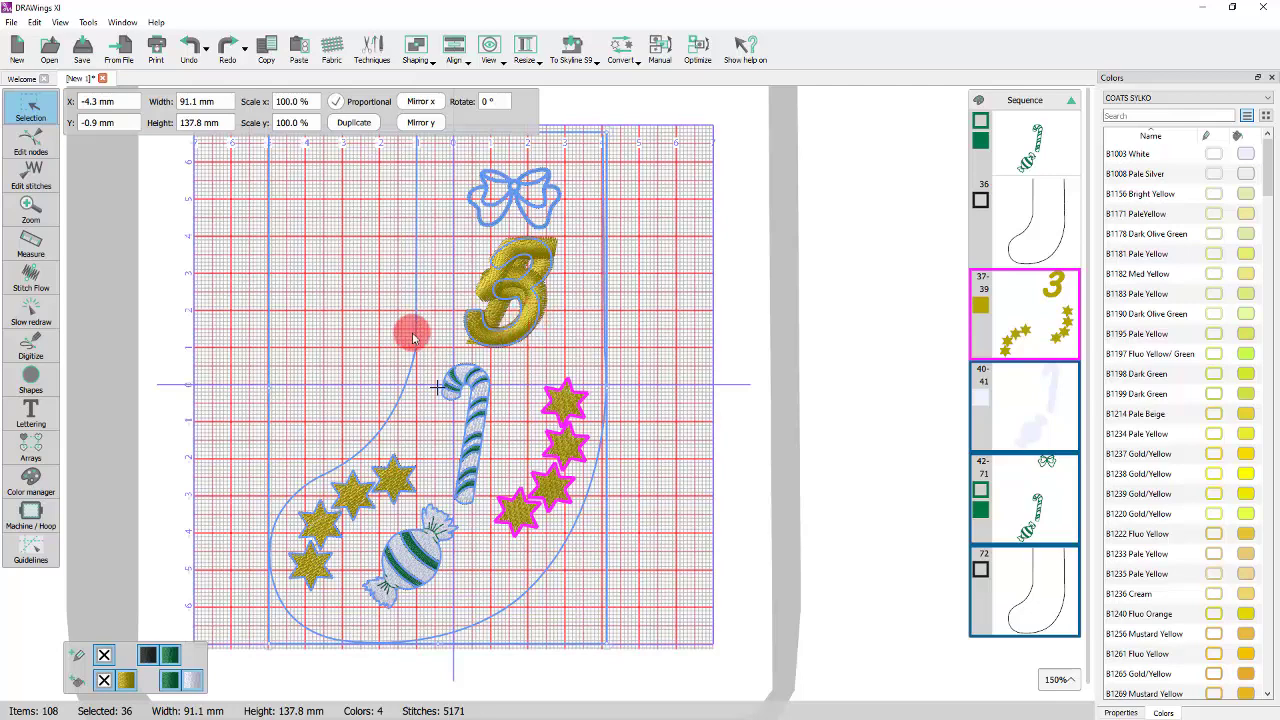
Preview the stitching of all three numbered stockings with Slow redraw, scrubbing to the end, and return to the Selection tool.
{"action": "left_click", "coordinate": [38, 314]}
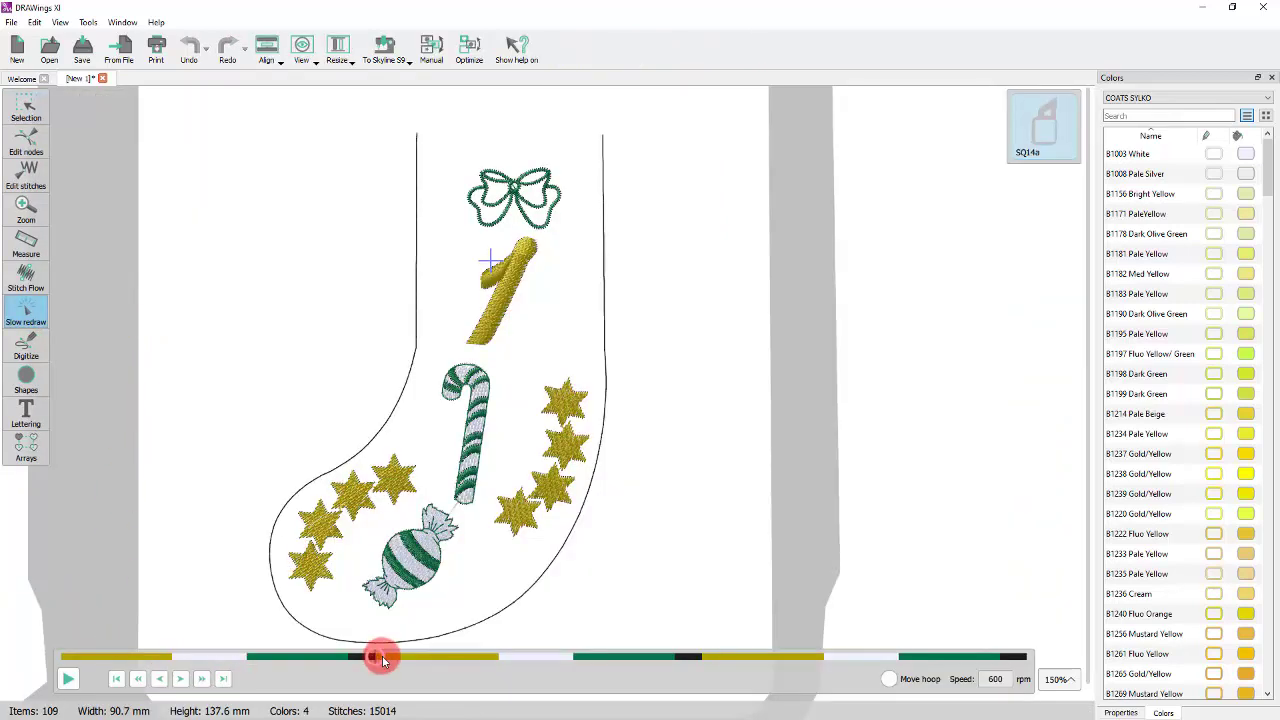
{"action": "mouse_move", "coordinate": [377, 660]}
{"action": "left_mouse_down"}
{"action": "mouse_move", "coordinate": [51, 658]}
{"action": "mouse_move", "coordinate": [751, 647]}
{"action": "left_mouse_up"}
{"action": "left_click_drag", "start_coordinate": [842, 645], "coordinate": [1054, 640]}
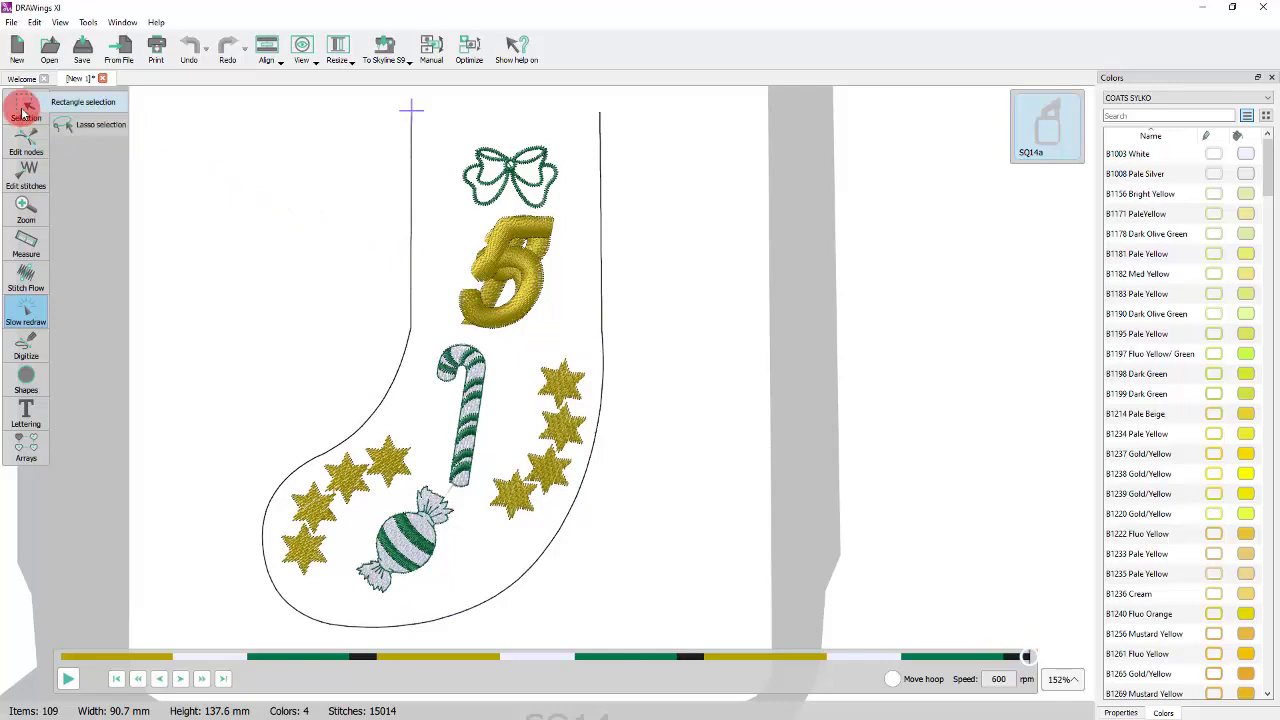
{"action": "left_click", "coordinate": [25, 108]}
{"action": "left_click", "coordinate": [637, 358]}
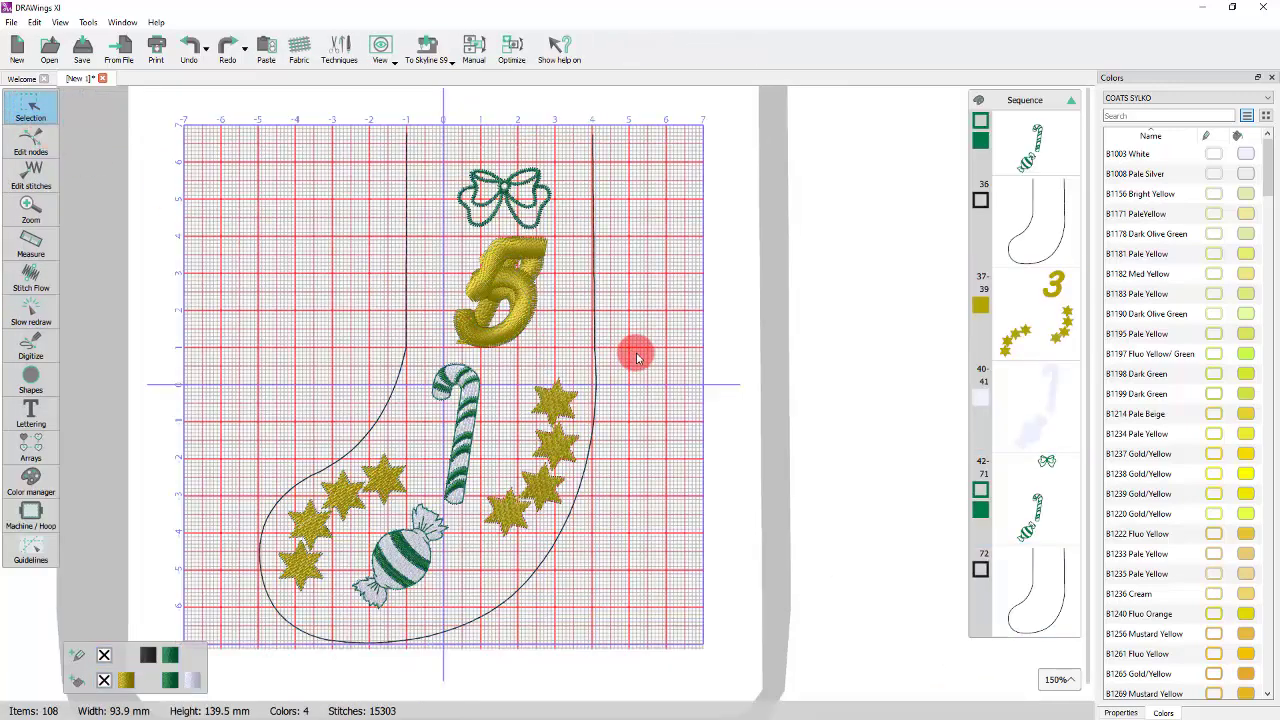